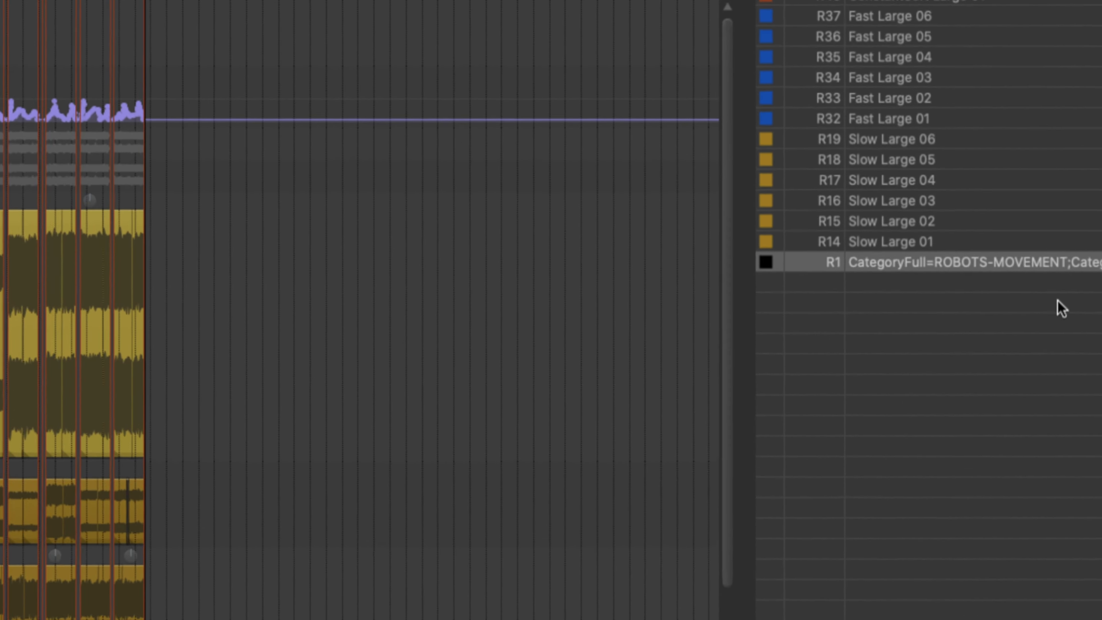
Try to fill the UserCategory field in region R1's metadata name with "-Strata Interactive Design"
click(758, 233)
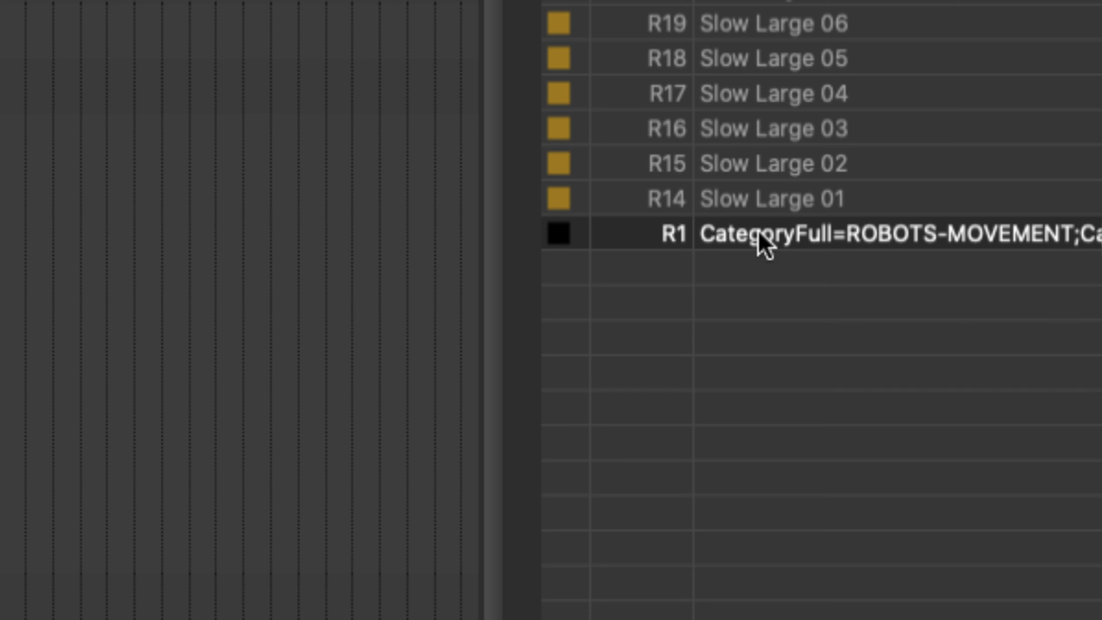
double_click(764, 237)
click(915, 237)
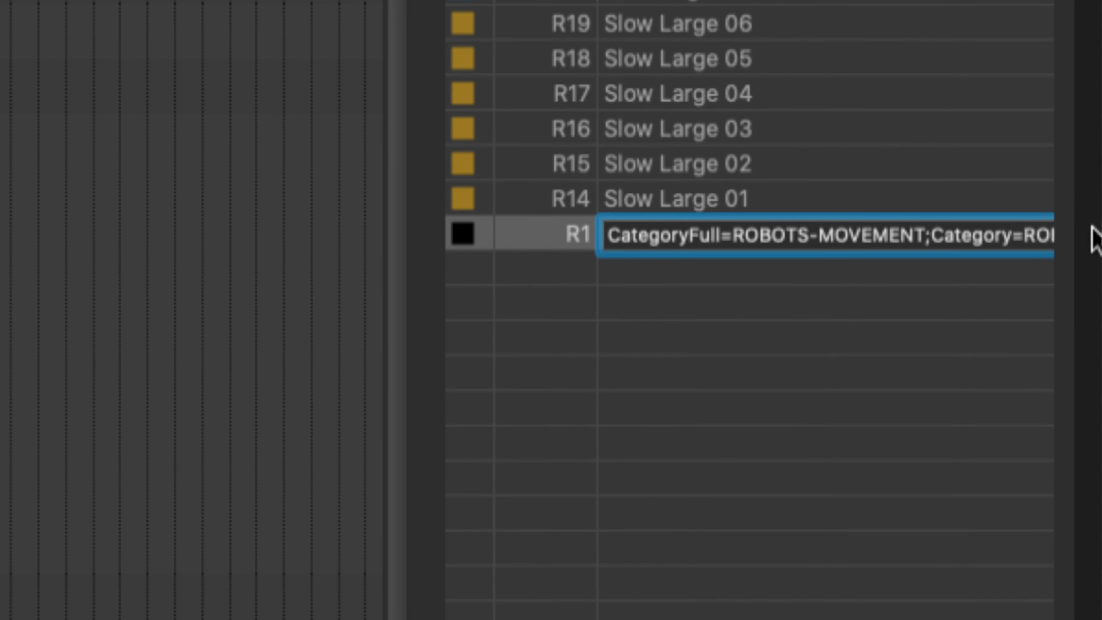
drag(1001, 239, 1040, 234)
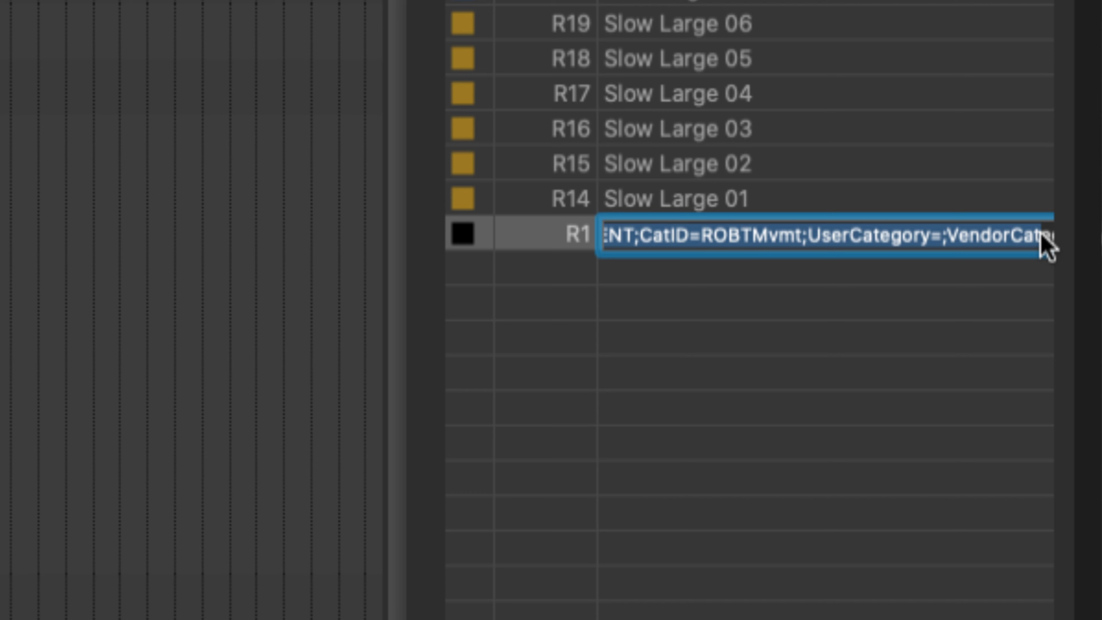
click(945, 244)
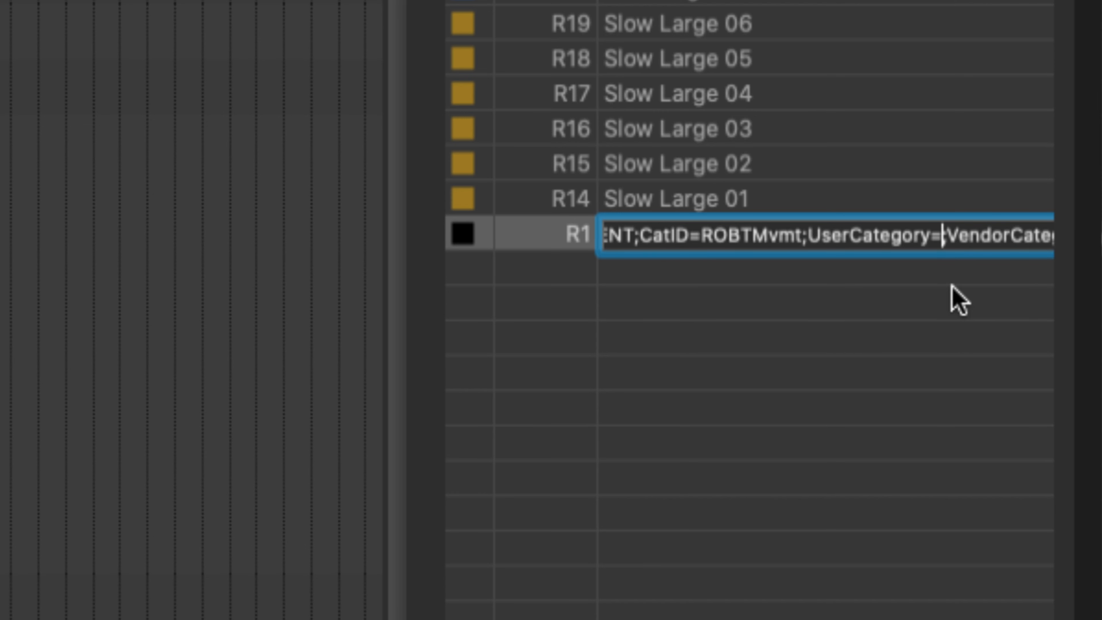
text(-Strata Int)
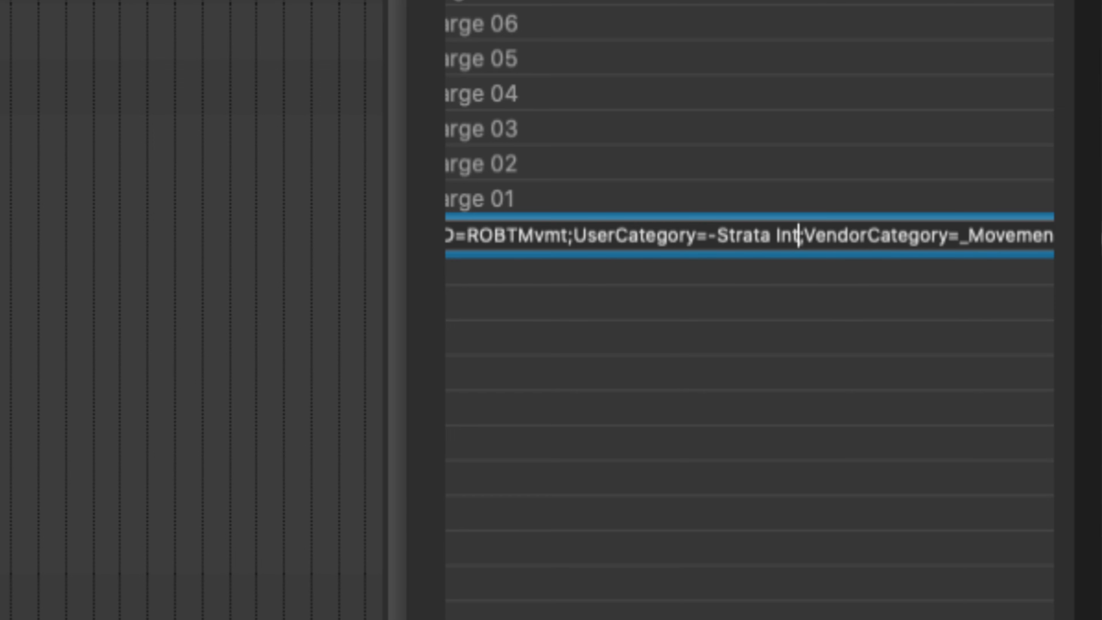
text(eractive Des)
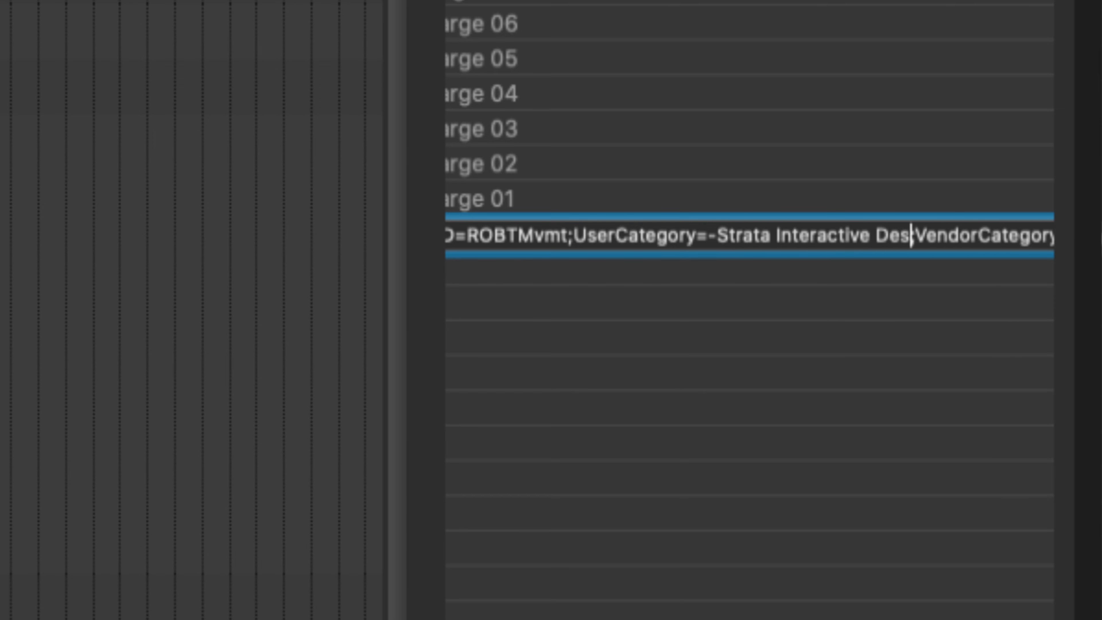
text(ign)
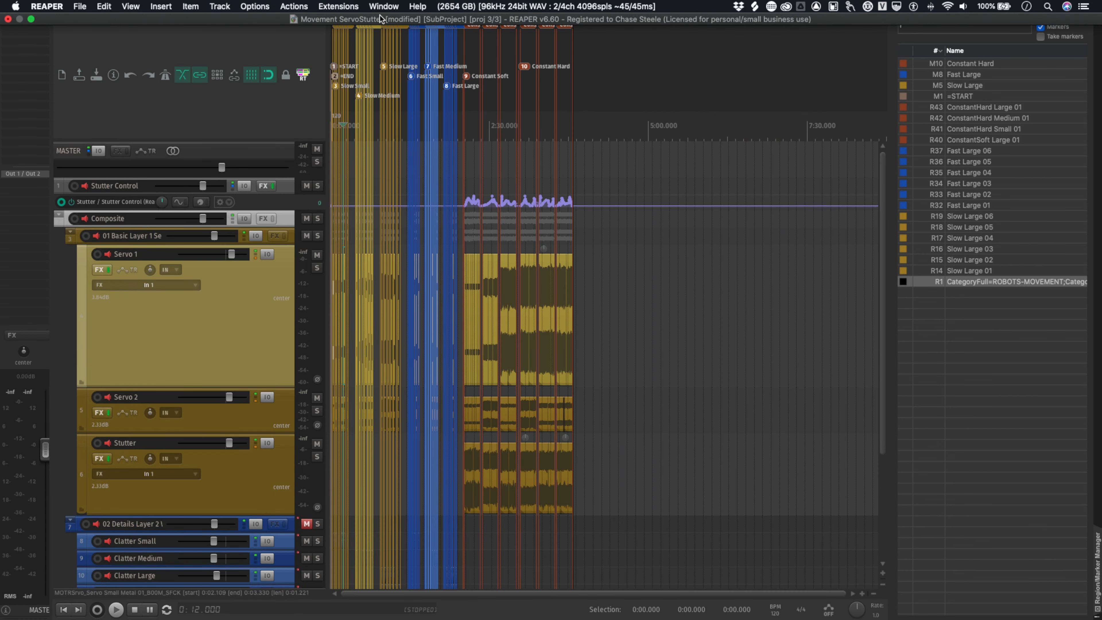
Open the SWS Notes window over the arrange view and have it show Marker/Region names
click(357, 9)
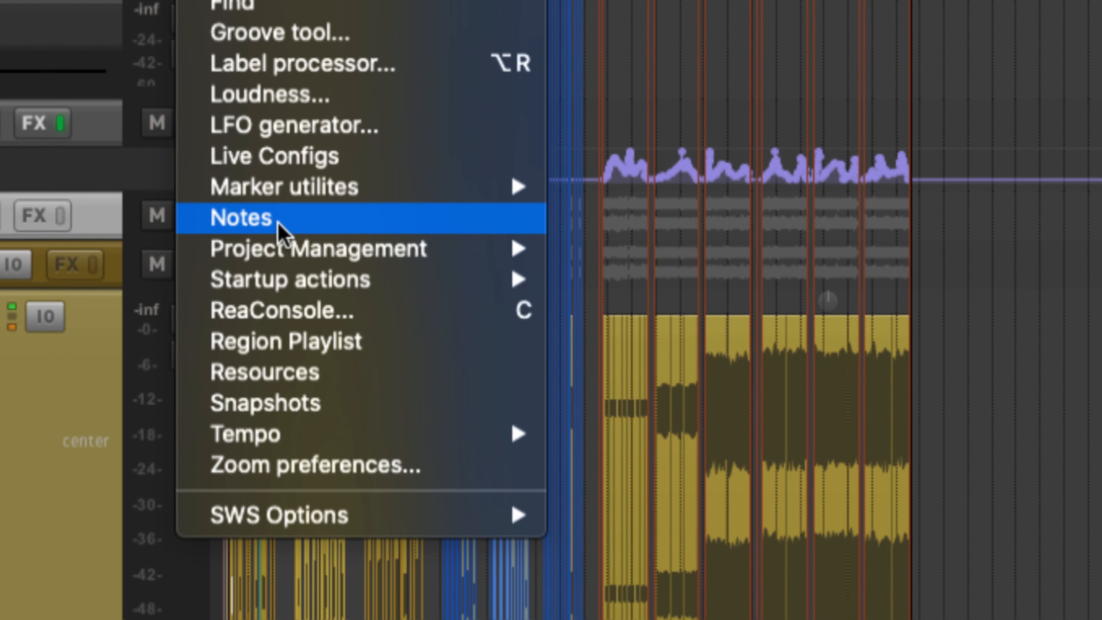
click(278, 224)
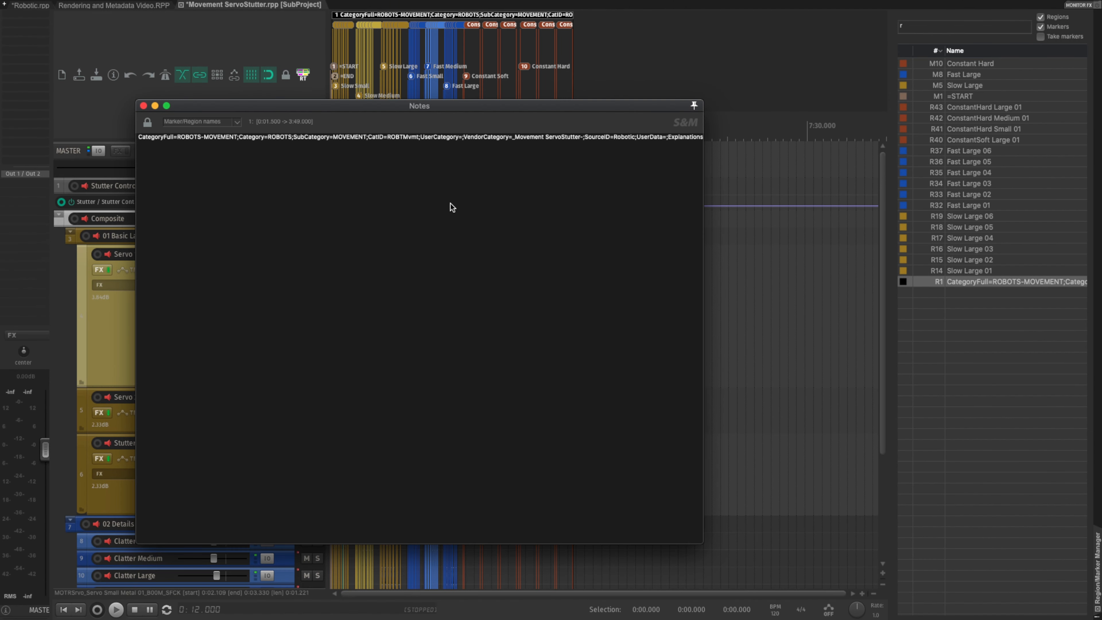
drag(438, 89, 694, 83)
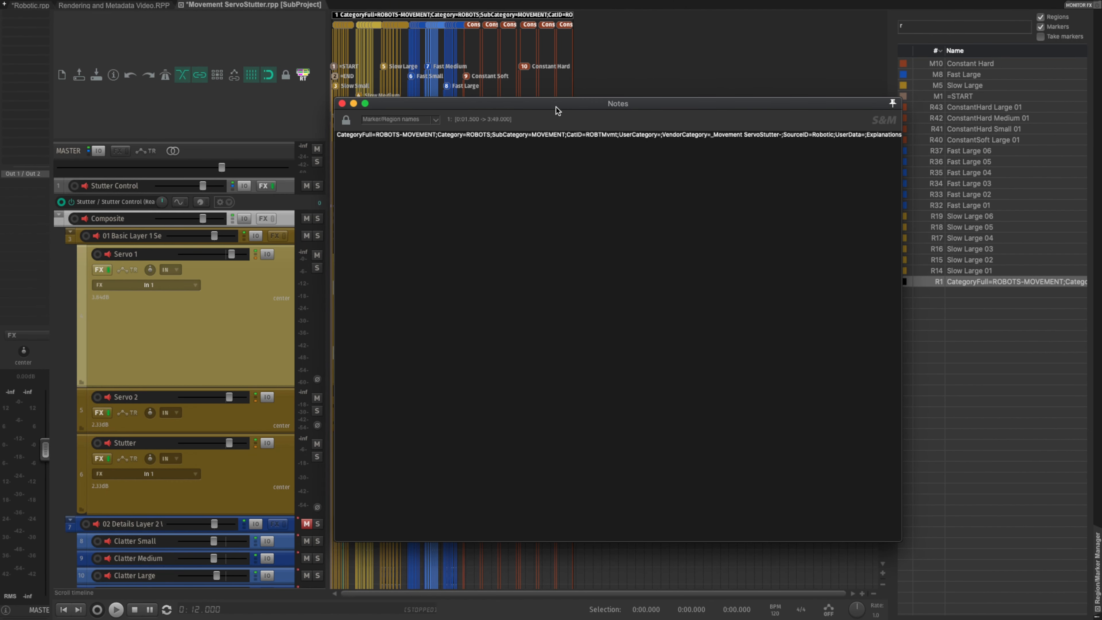
click(437, 121)
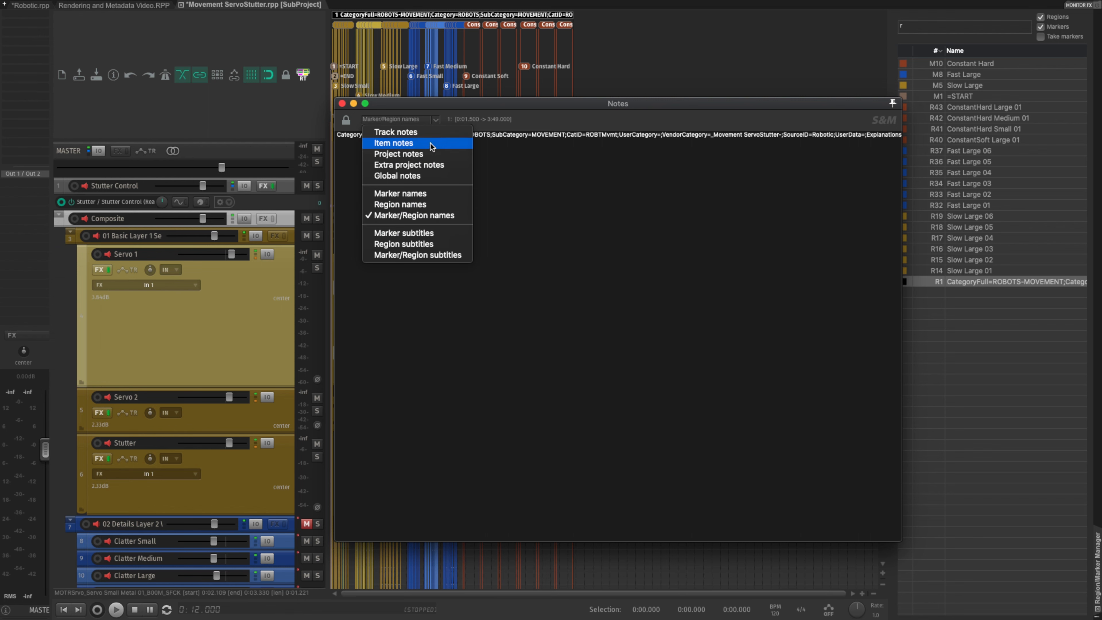
click(436, 119)
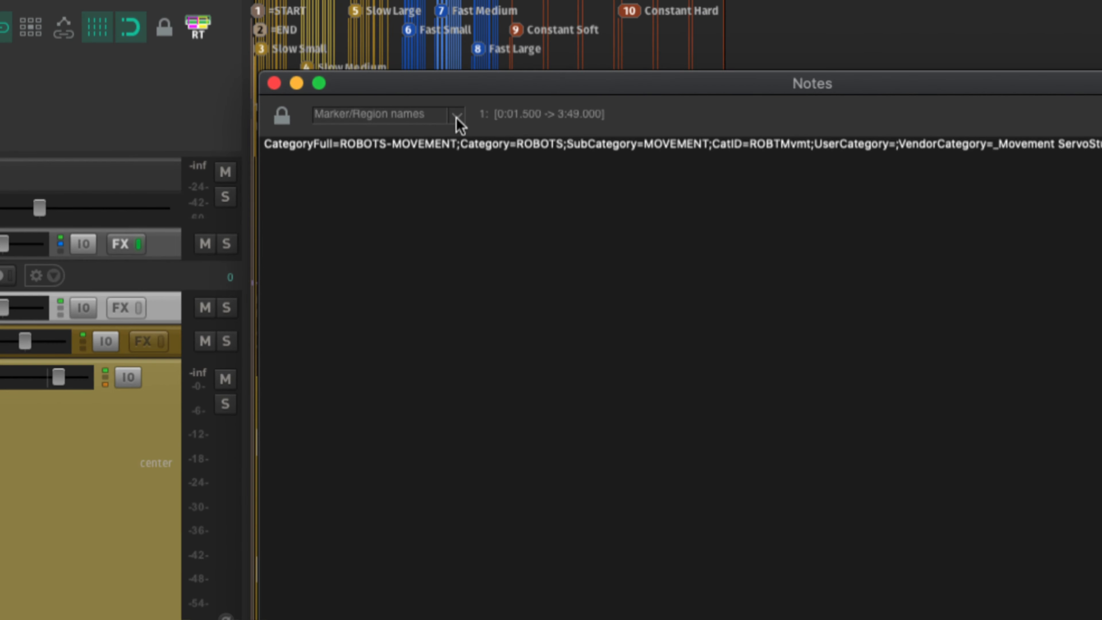
click(457, 118)
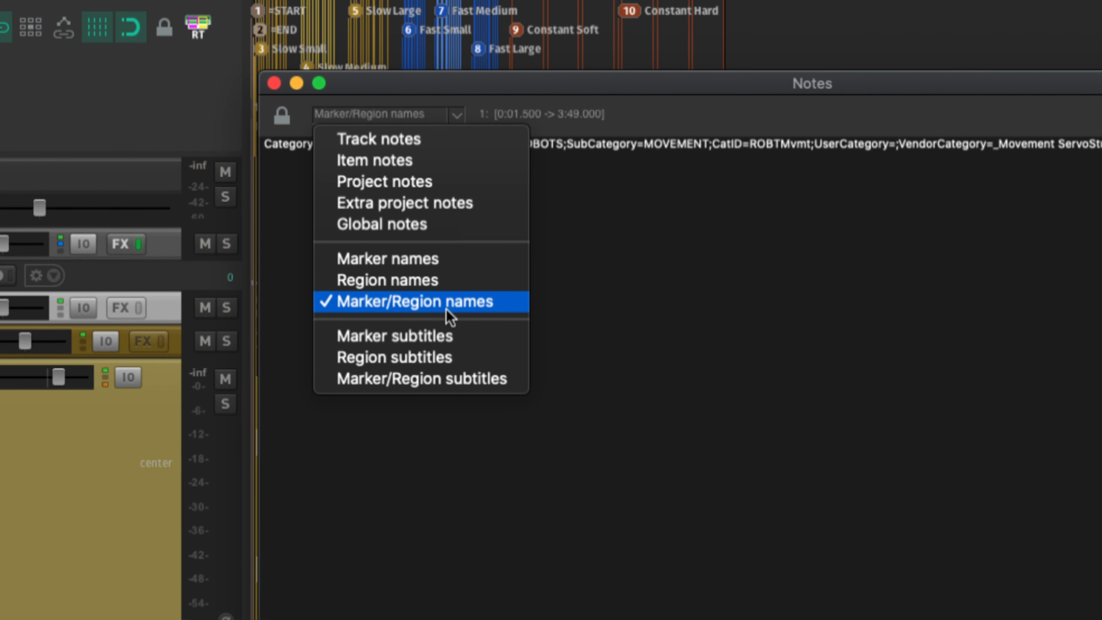
click(458, 304)
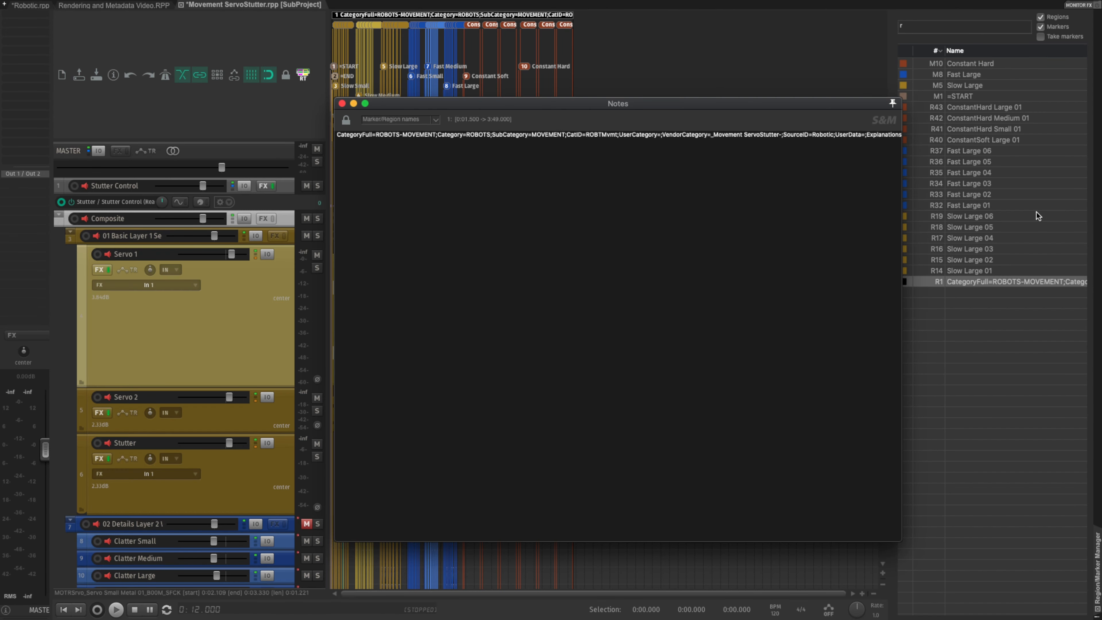
View the names of regions Slow Large 05, Fast Large 02 and the R1 metadata region in the Notes window
click(989, 228)
click(991, 194)
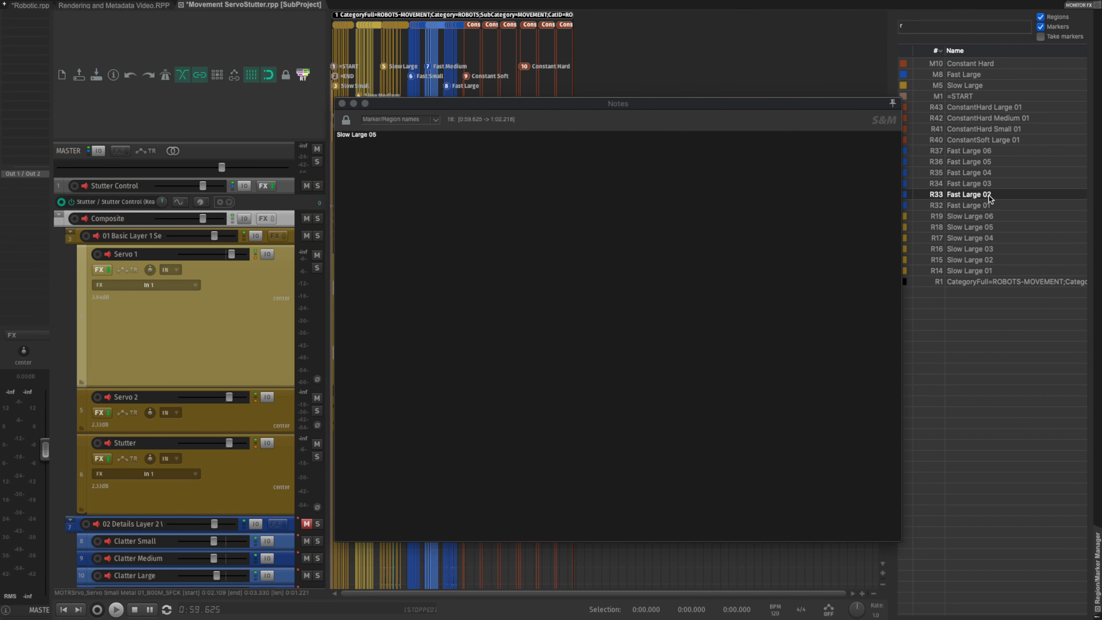
click(998, 281)
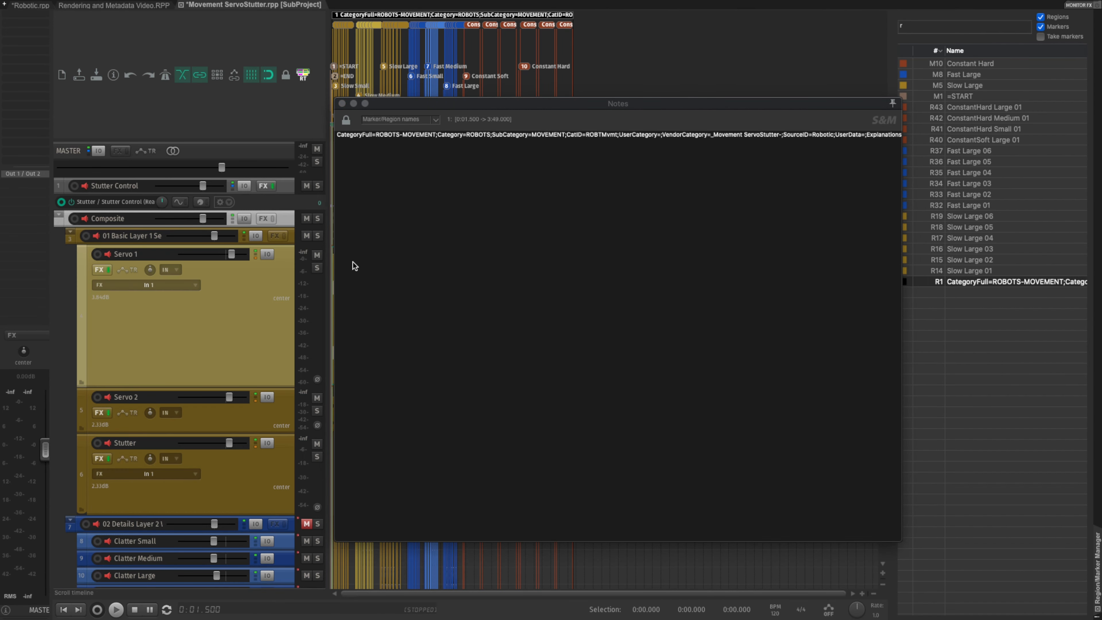
Fill the UserData field of region R1's metadata text in Notes with "_Version 001"
click(583, 186)
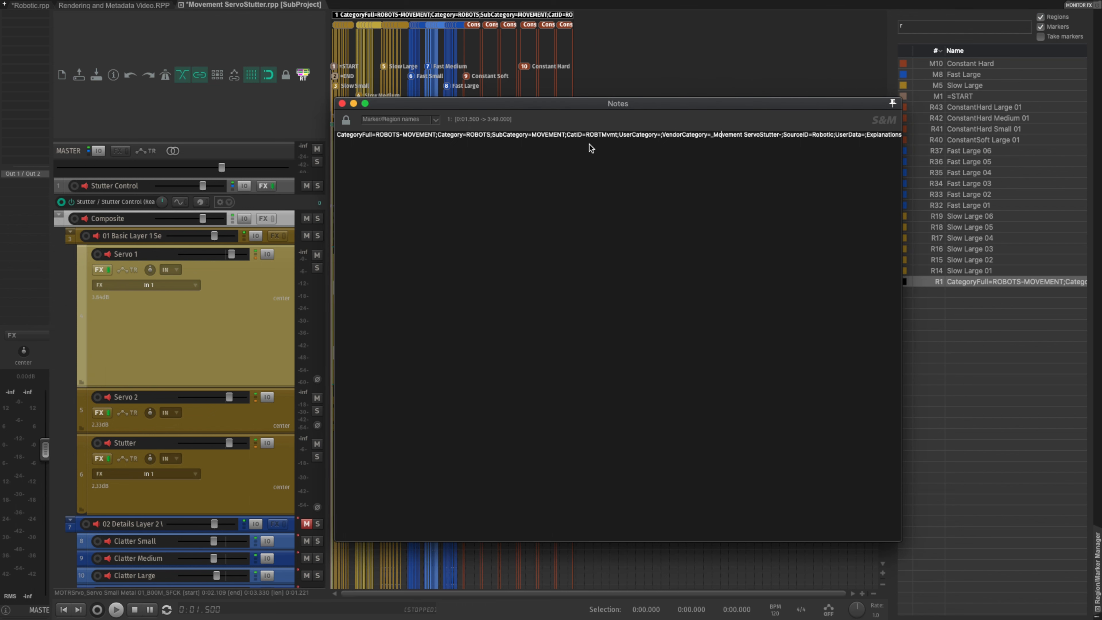
drag(842, 136, 749, 147)
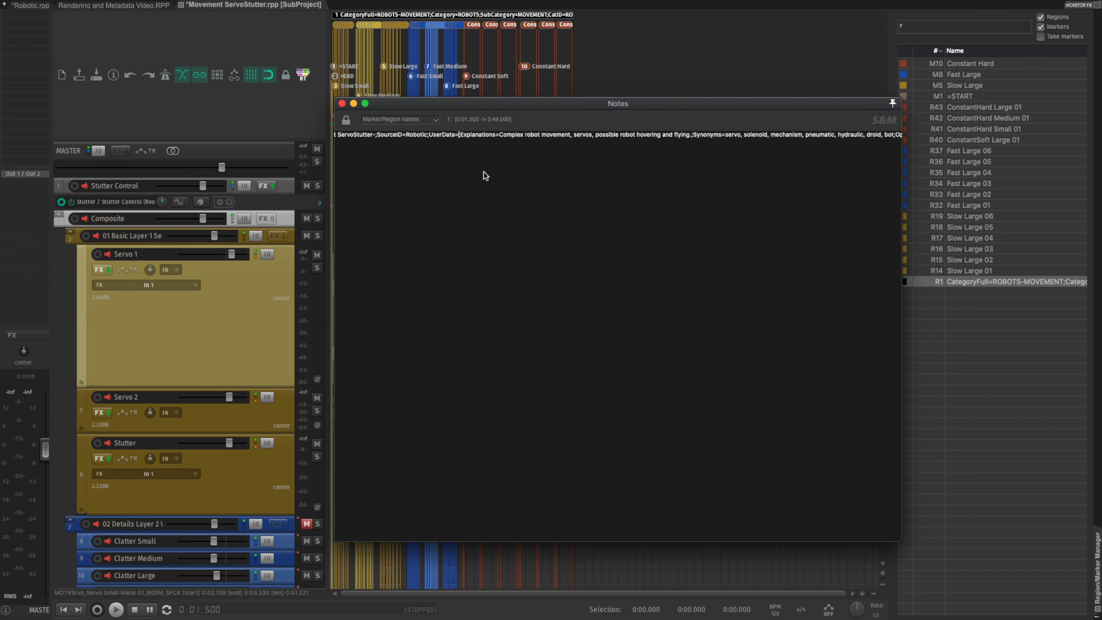
text(_Version 001)
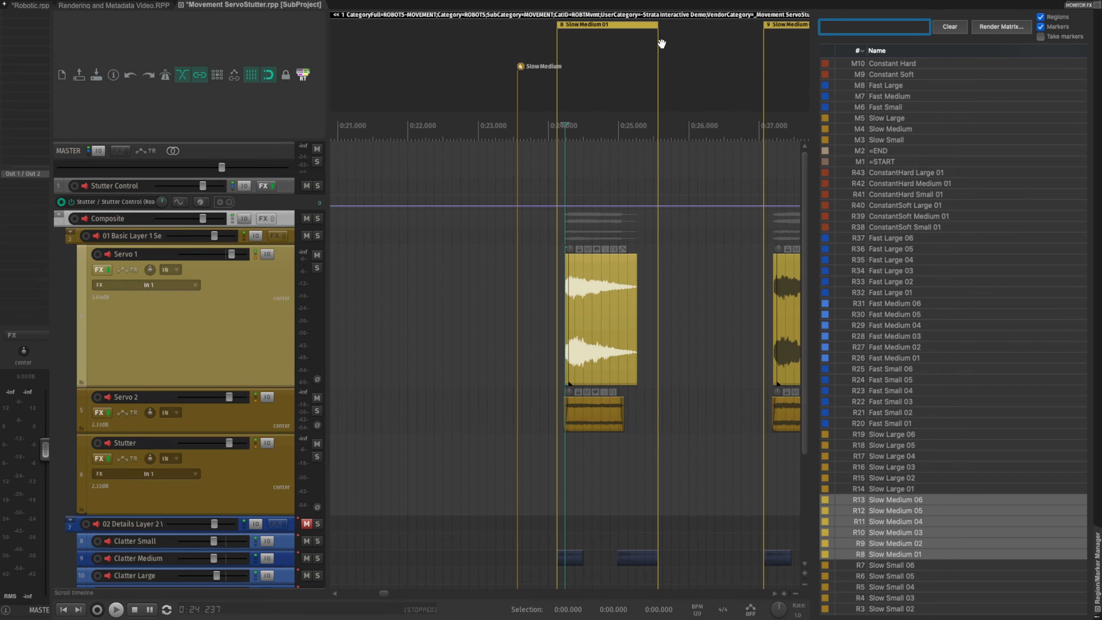
Widen the Region/Marker Manager to show the timing columns and look through the full list of markers and regions
drag(814, 104, 686, 118)
scroll(849, 302, down, 3)
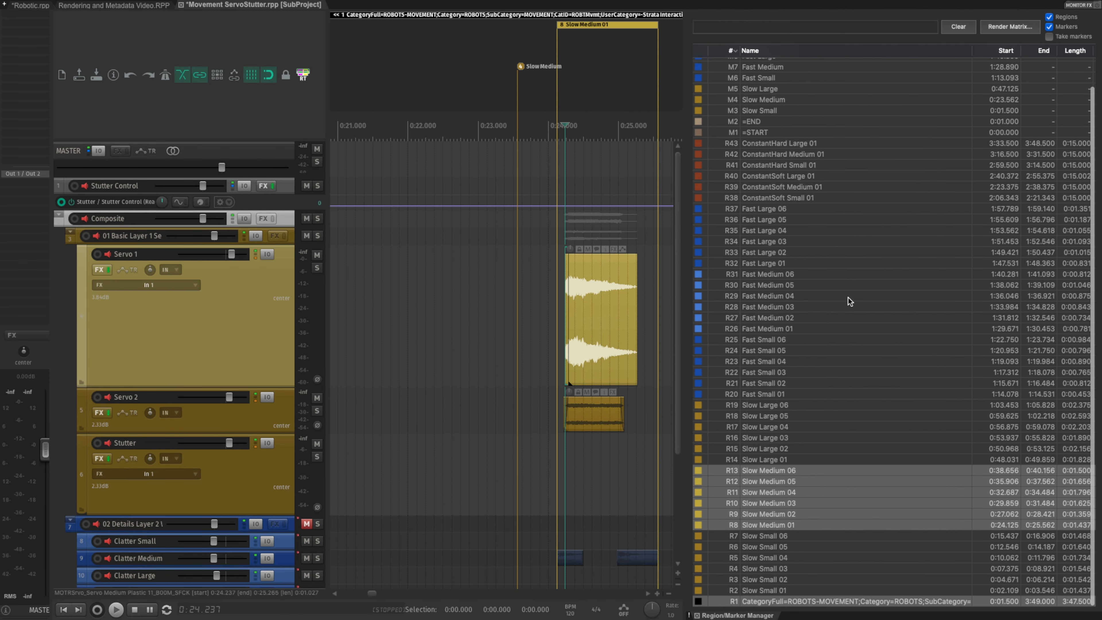
scroll(850, 303, up, 3)
scroll(850, 305, down, 3)
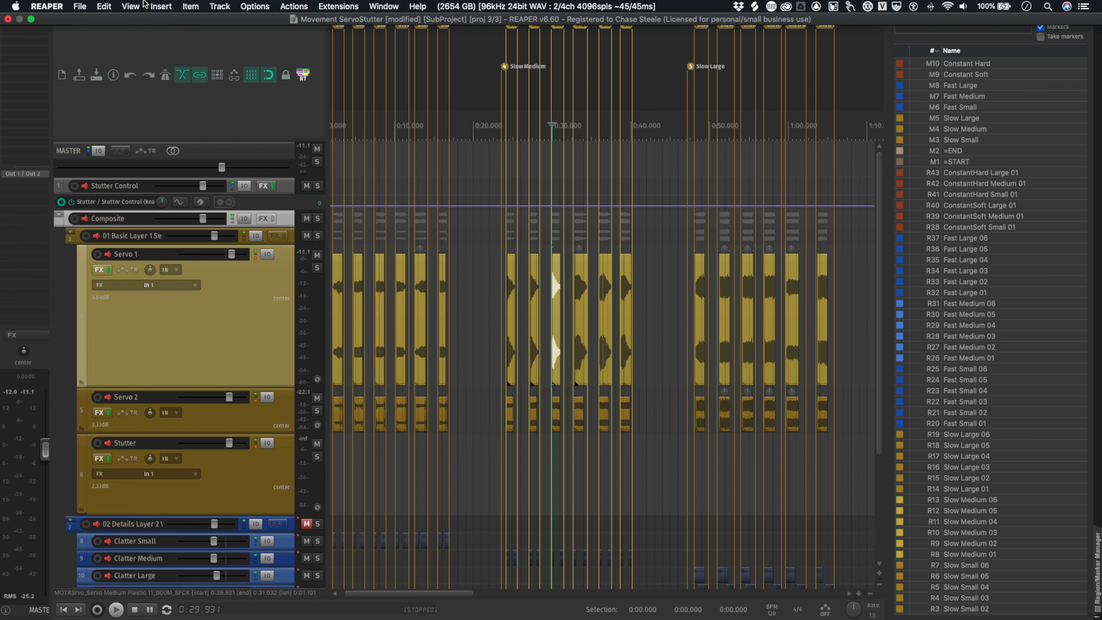
click(131, 5)
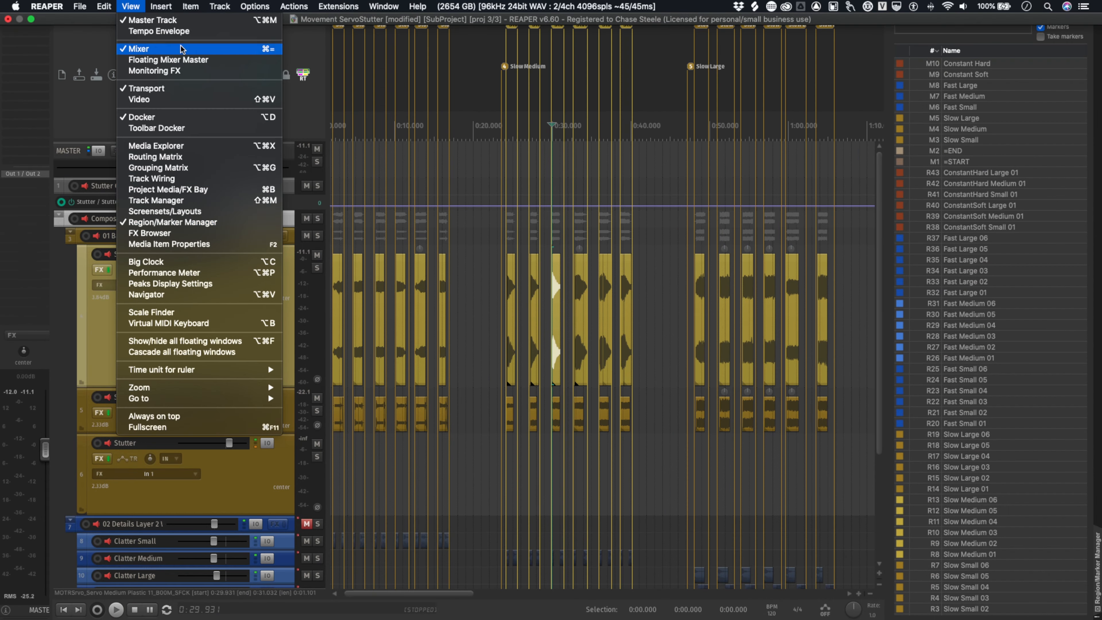
click(137, 4)
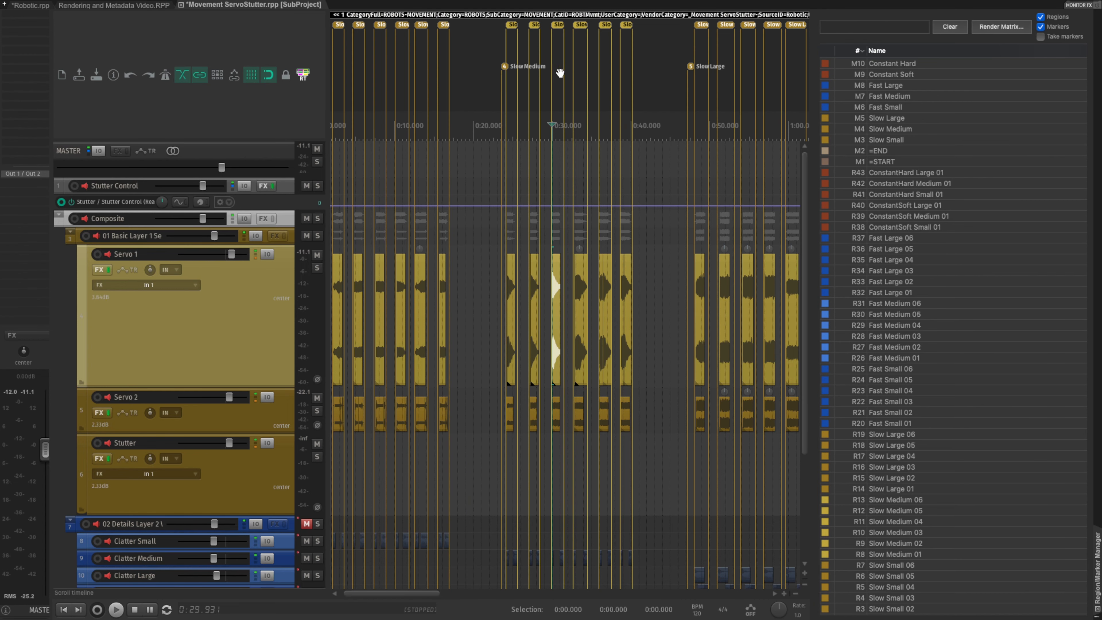
Filter the Region/Marker Manager list by "slow"
click(893, 33)
text(slowme)
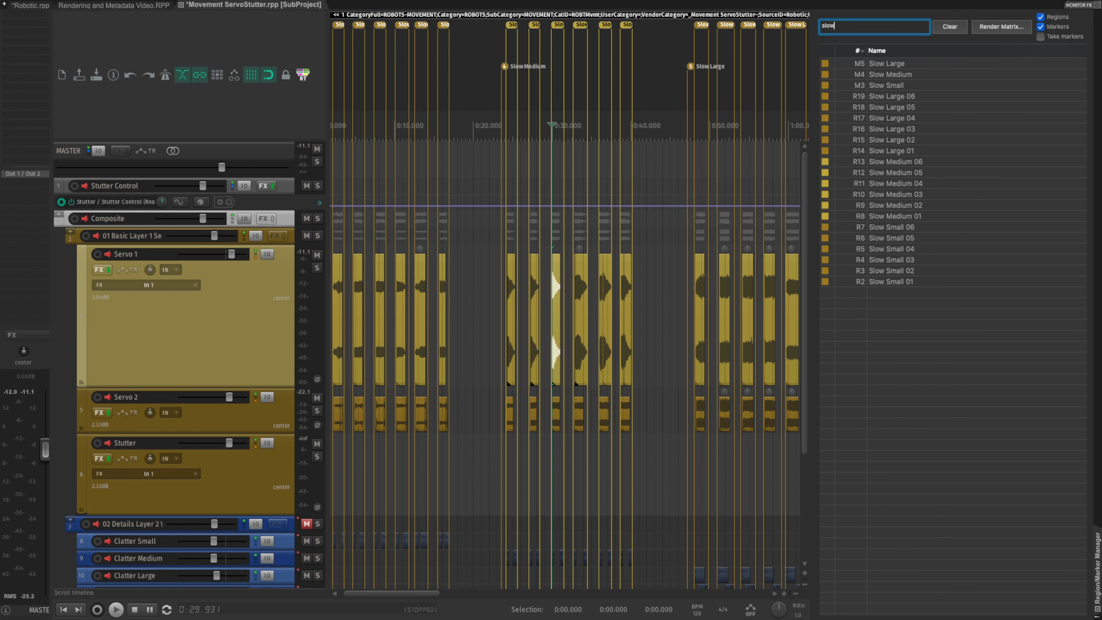
key(BackSpace)
key(BackSpace)
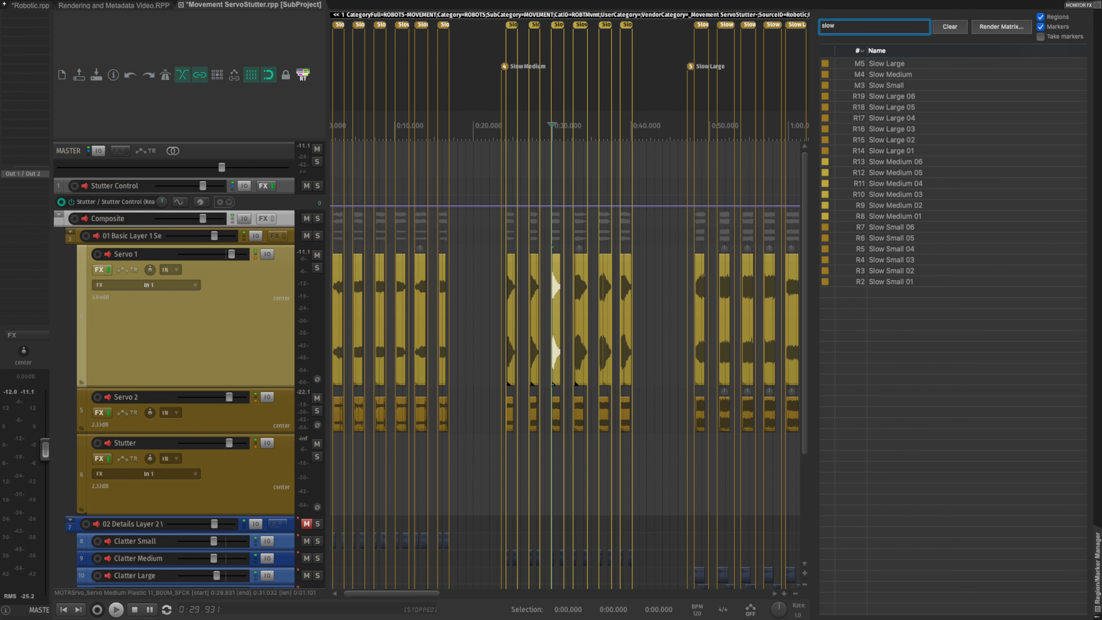
Jump between the Slow Medium regions and audition Slow Medium 01 and 02
click(890, 165)
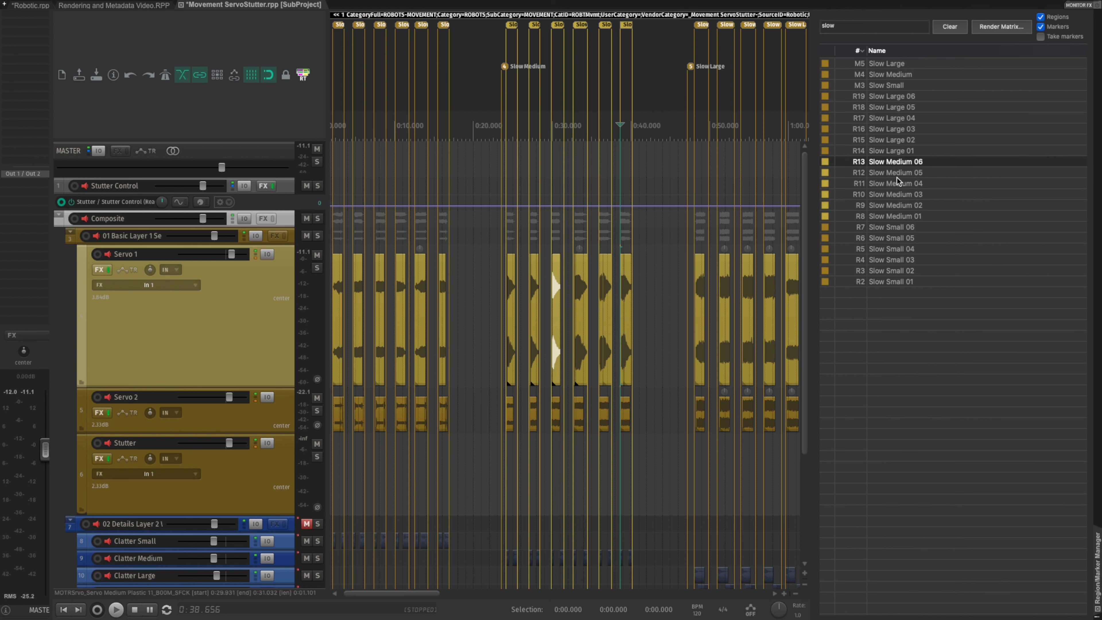
click(903, 218)
key(space)
click(926, 206)
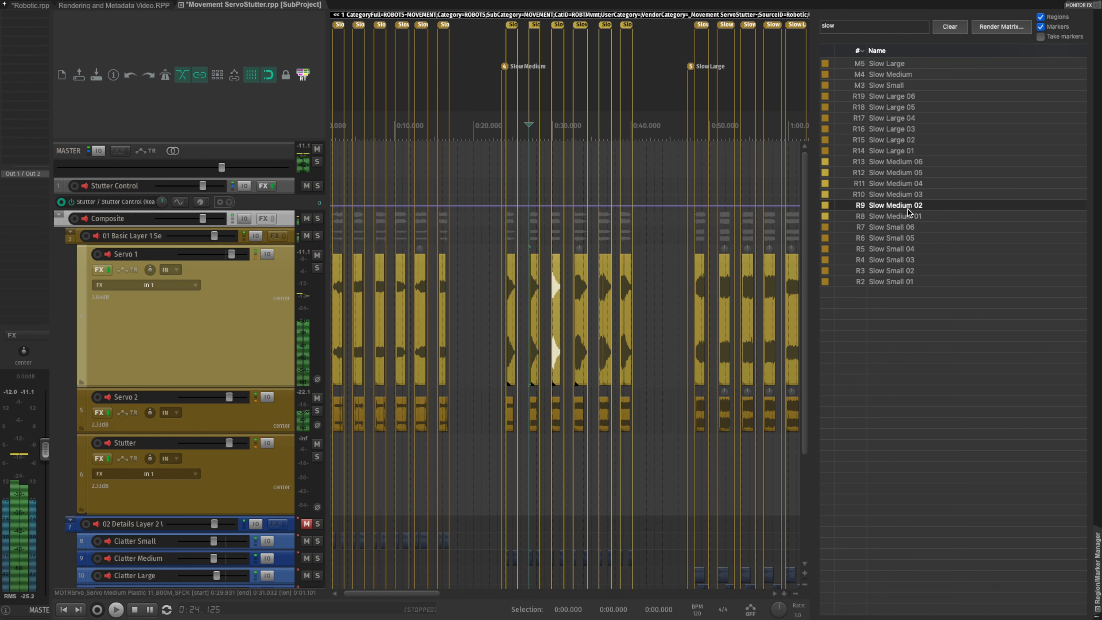
key(space)
Select regions Slow Medium 01 through Slow Medium 06 and open the Render to File settings for them
click(910, 216)
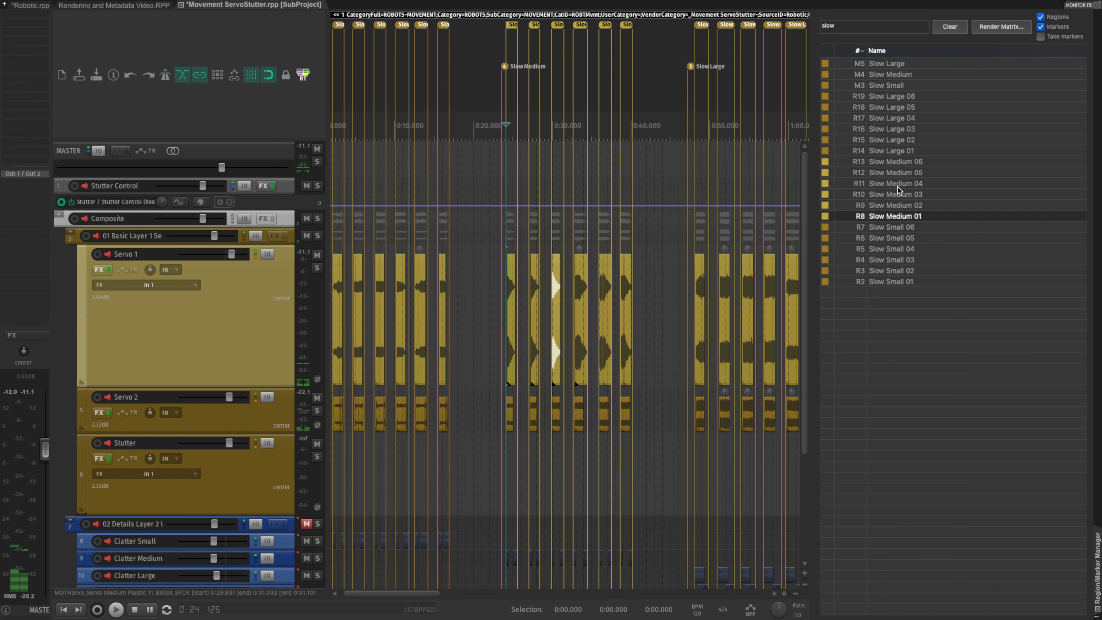
shift+click(891, 164)
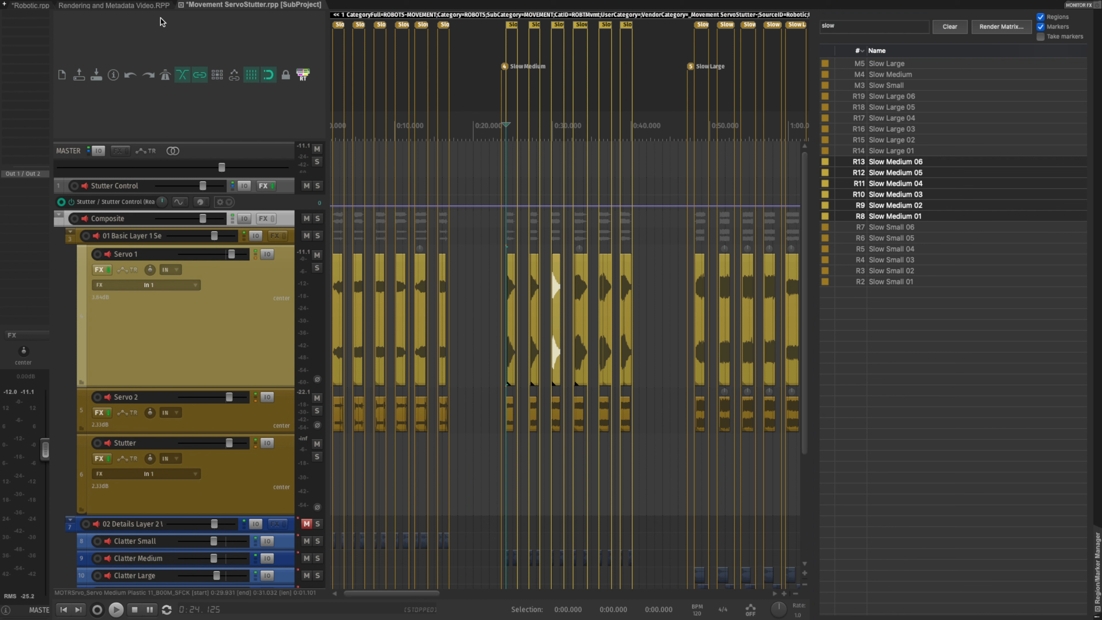
click(79, 5)
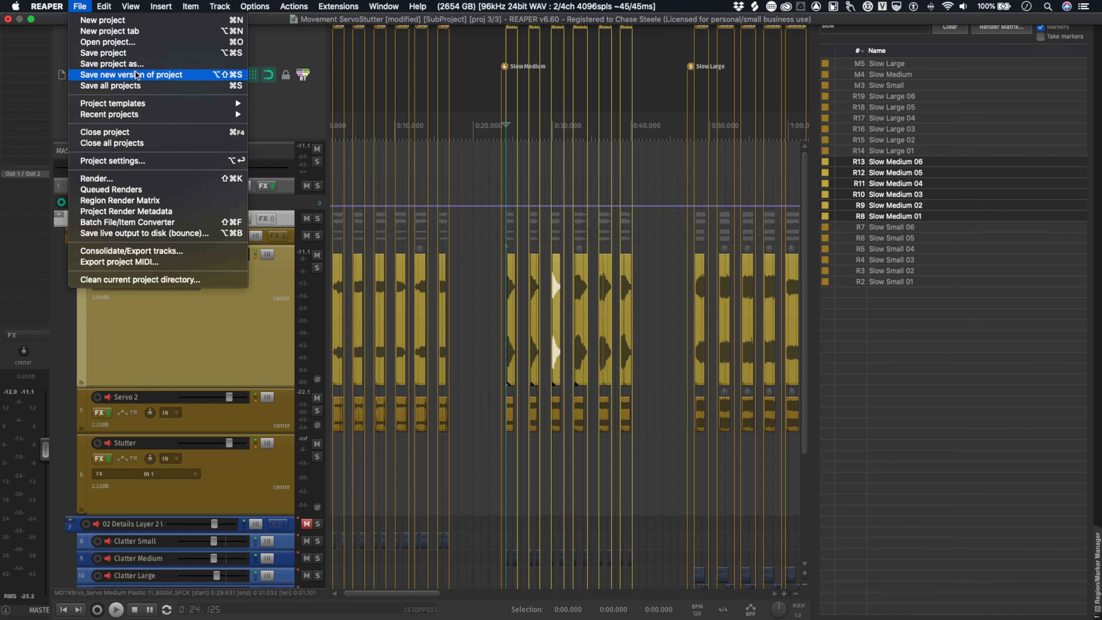
click(143, 179)
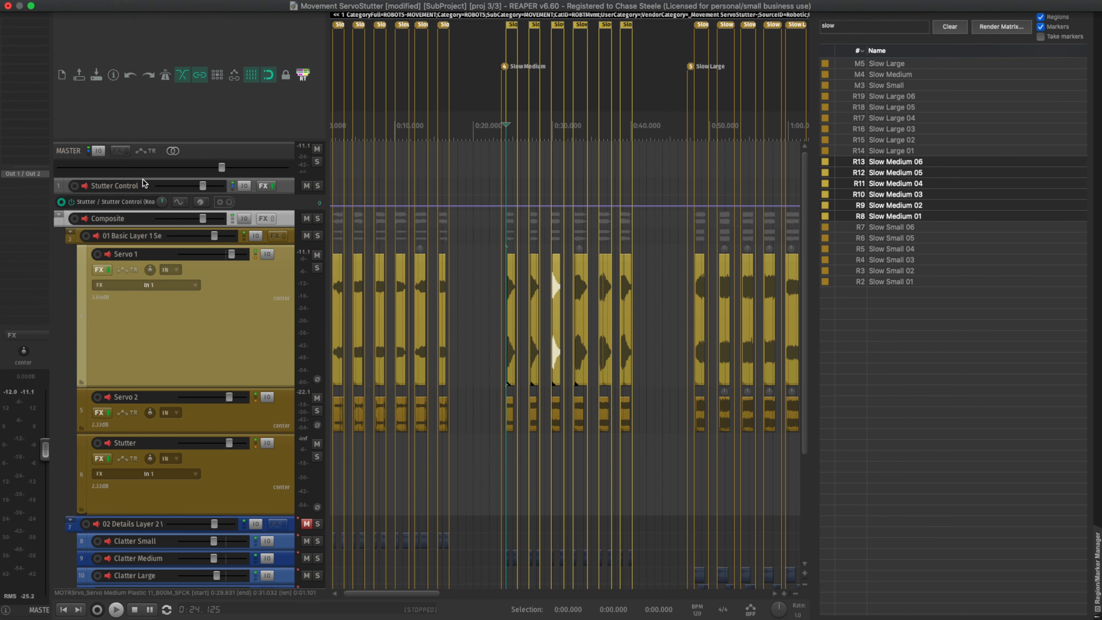
drag(463, 69, 574, 105)
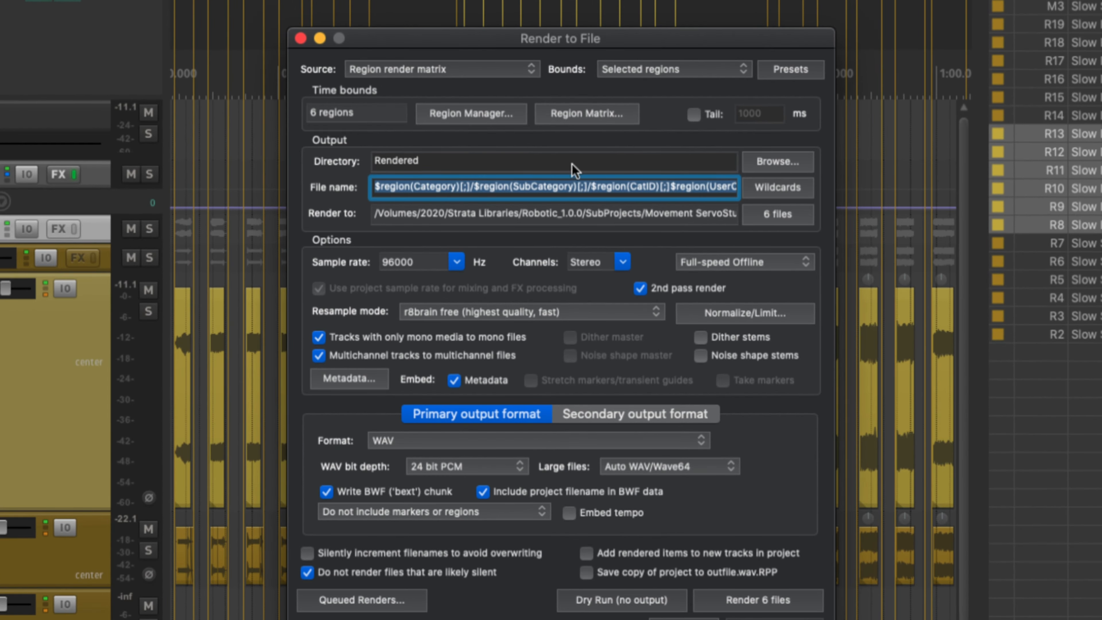
drag(534, 44, 536, 28)
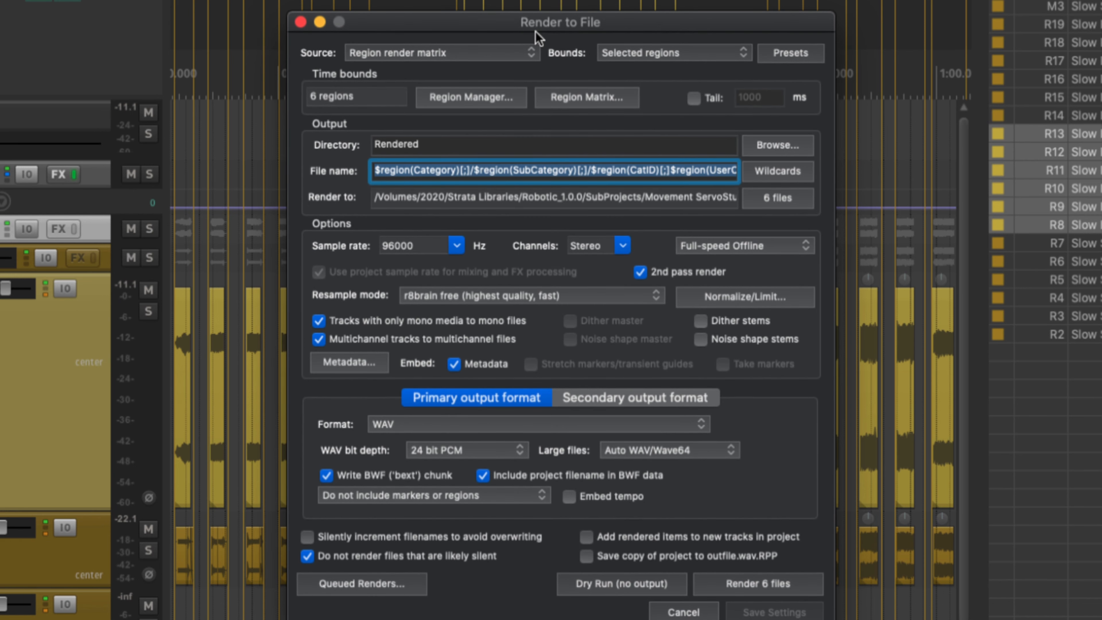
Read through the whole render file name pattern, from the Category and SubCategory region wildcards to the SourceID and UserData ones
click(400, 171)
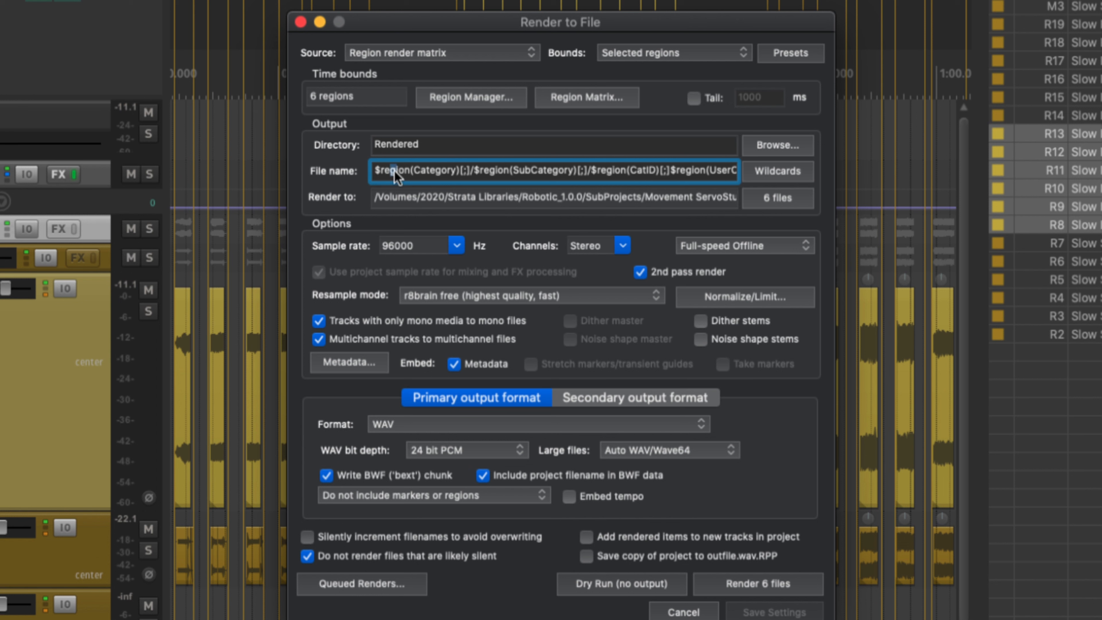
drag(395, 170, 521, 169)
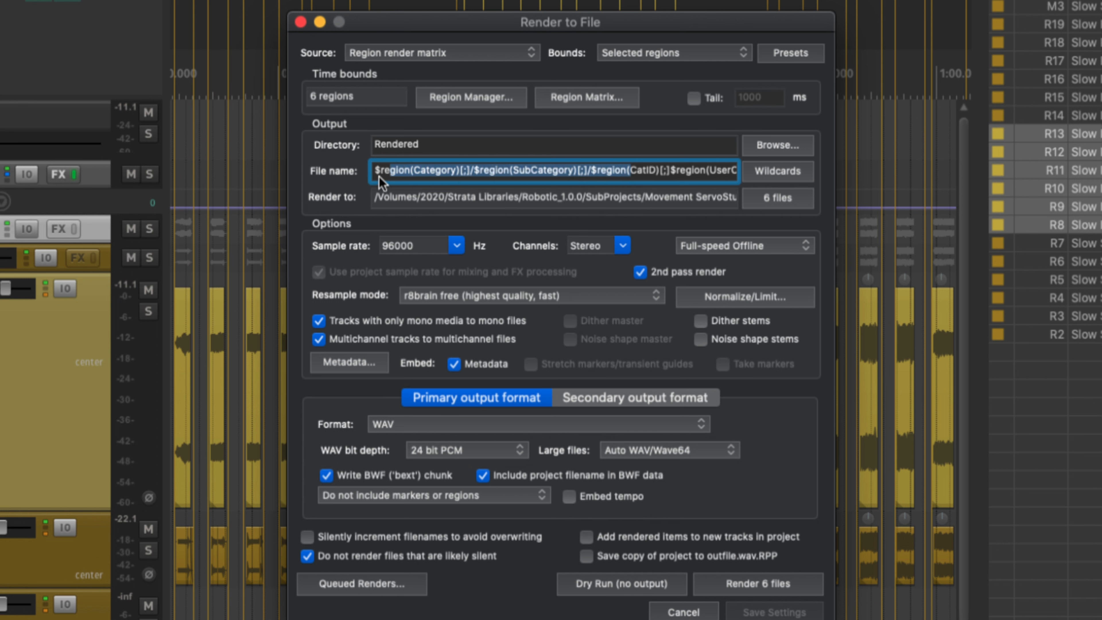
click(392, 171)
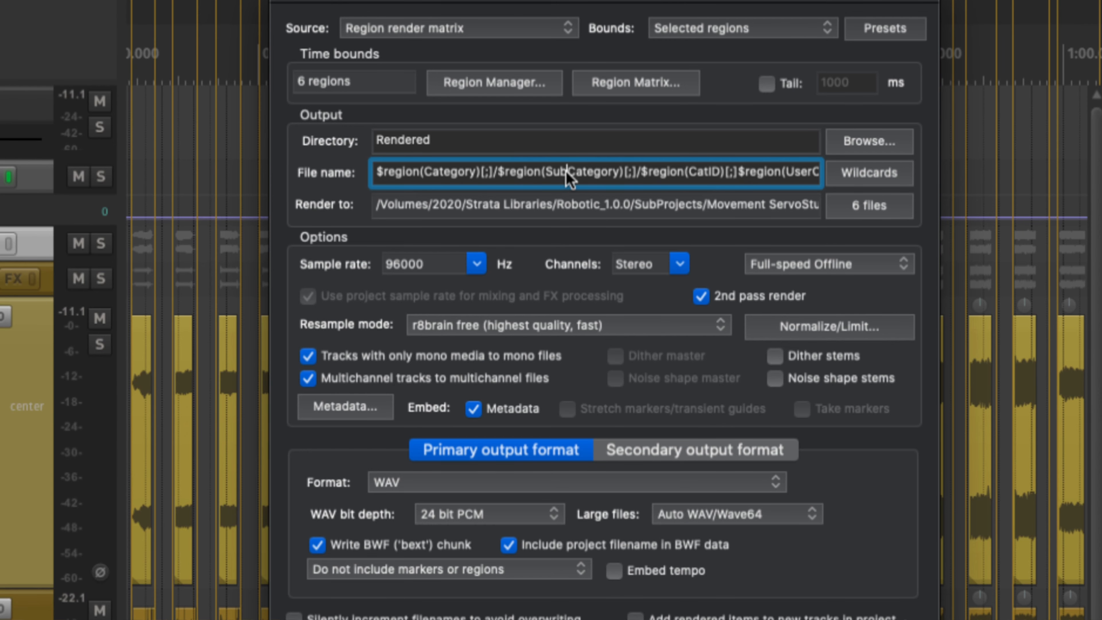
drag(567, 173, 725, 173)
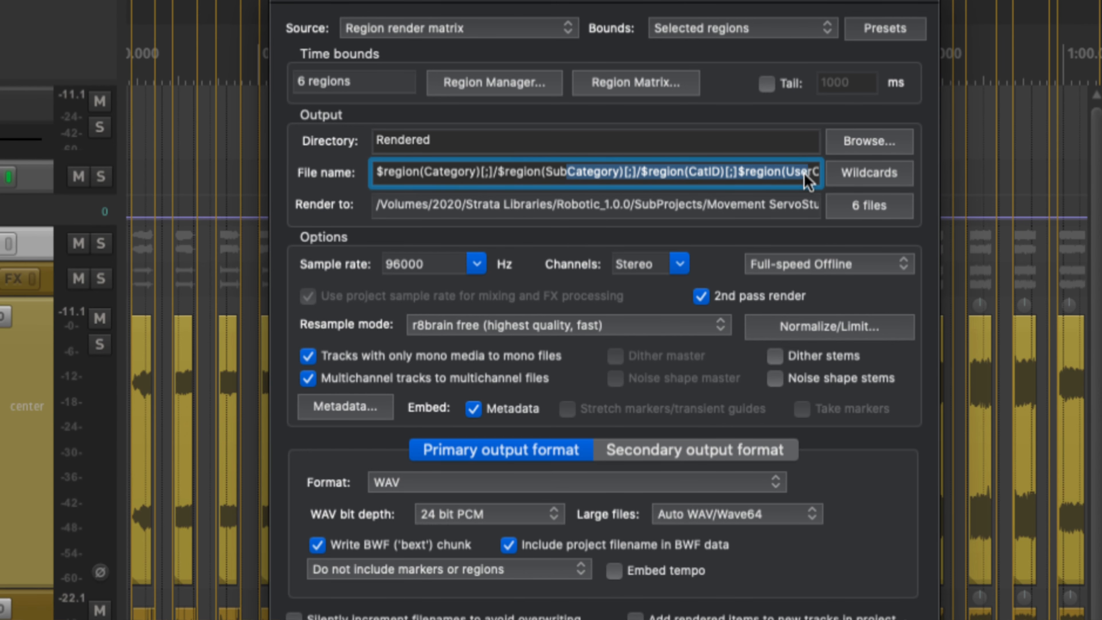
mouse_move(803, 173)
mouse_down()
mouse_move(837, 176)
mouse_move(824, 178)
mouse_up()
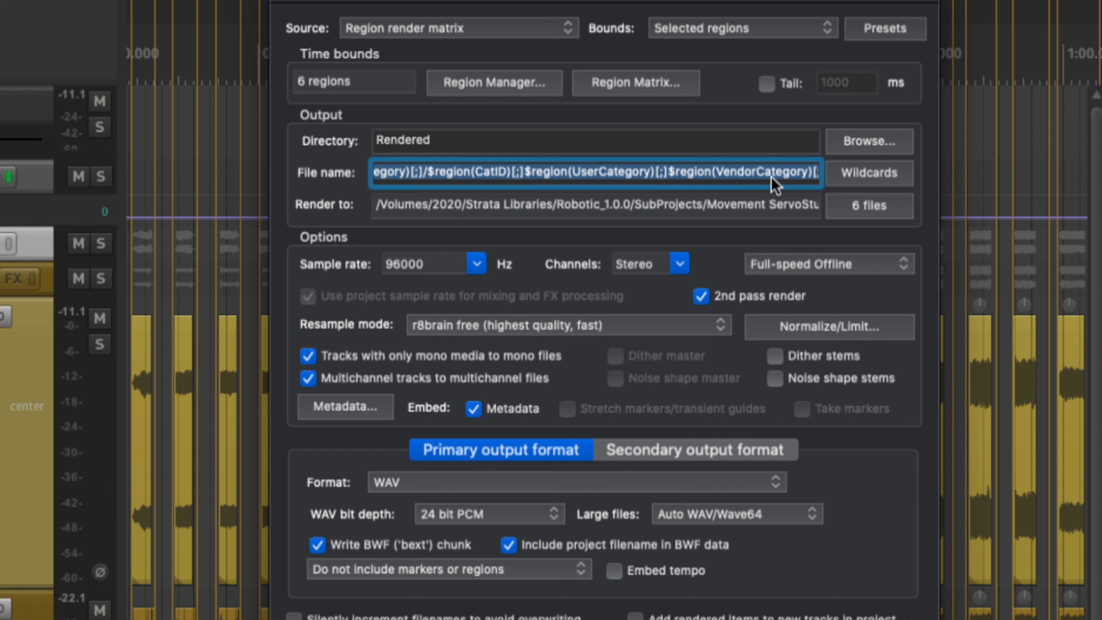
click(616, 171)
drag(699, 172, 820, 171)
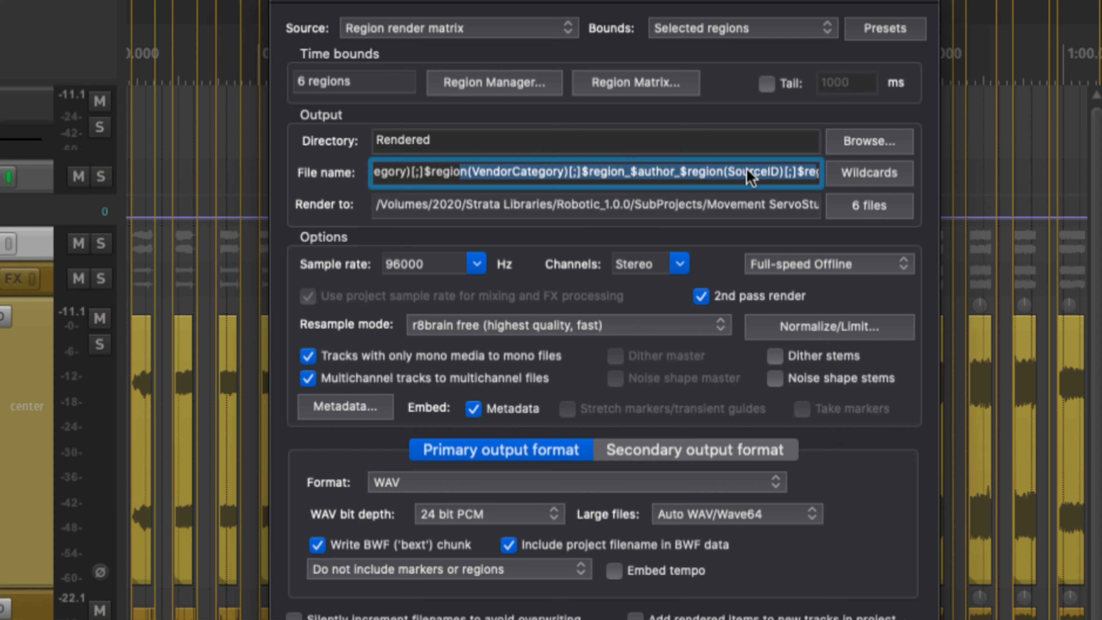
click(491, 172)
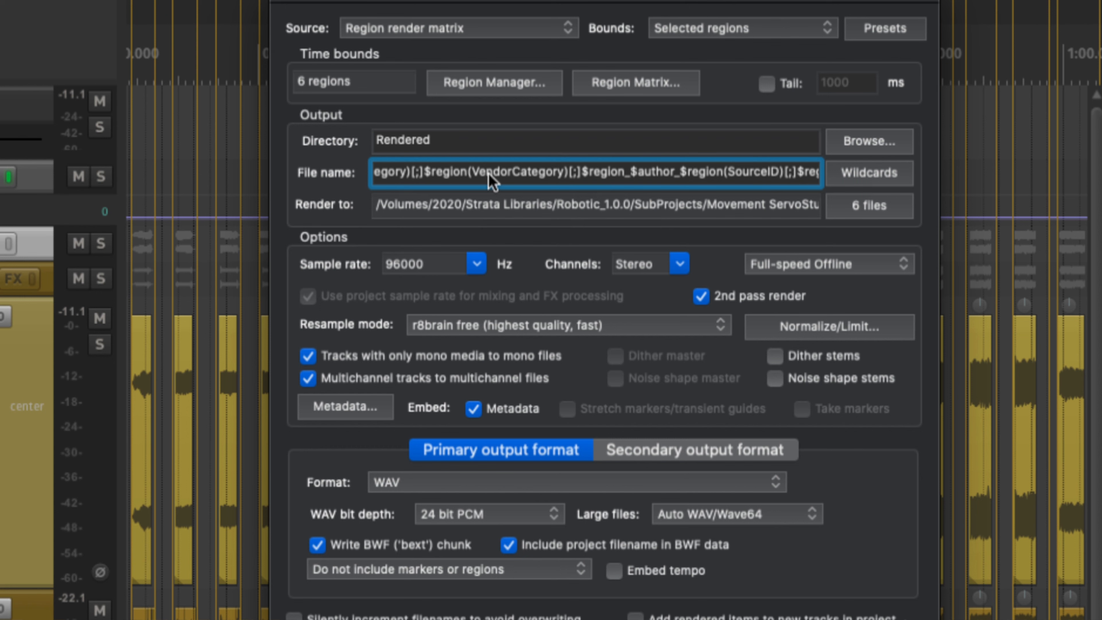
drag(630, 171, 827, 177)
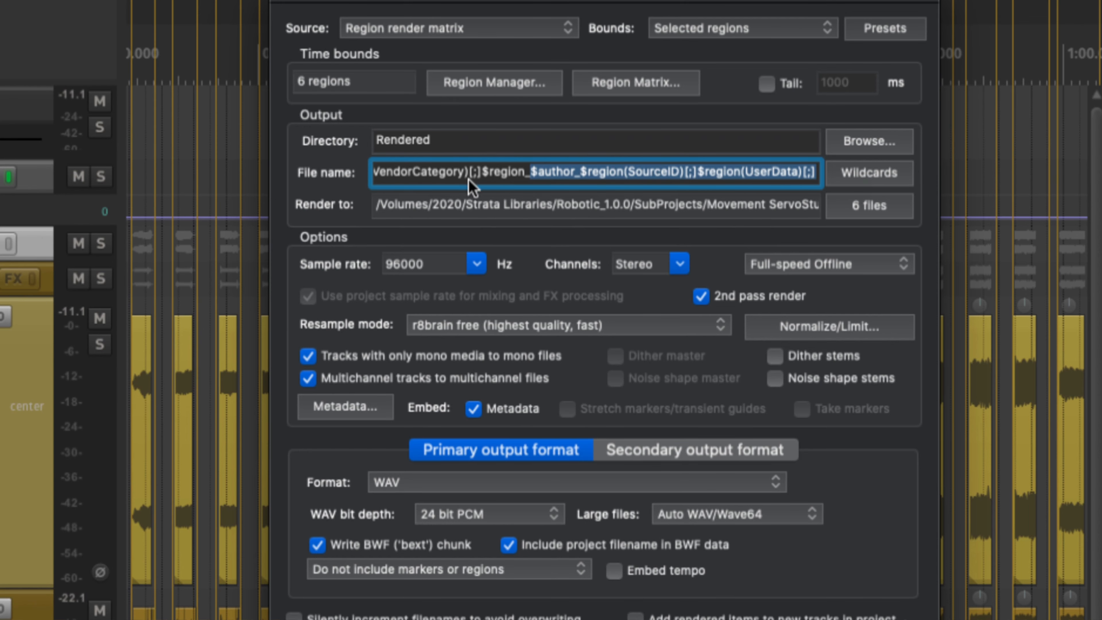
click(522, 175)
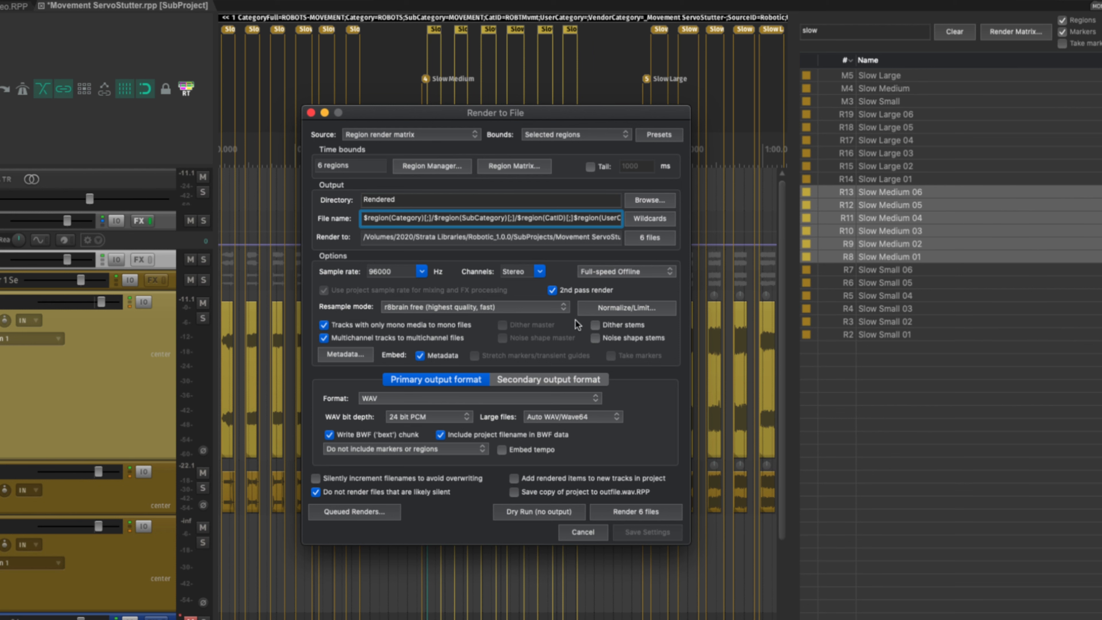
Render the six selected Slow Medium regions as 24-bit WAV files into the Rendered directory using the current settings
drag(413, 109, 484, 106)
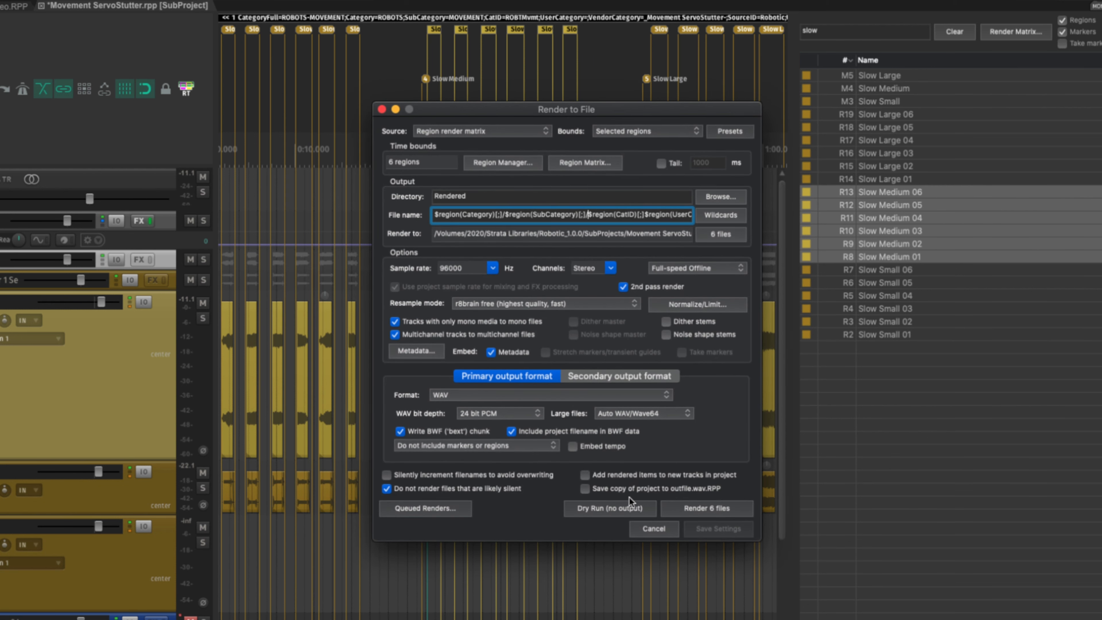
click(701, 511)
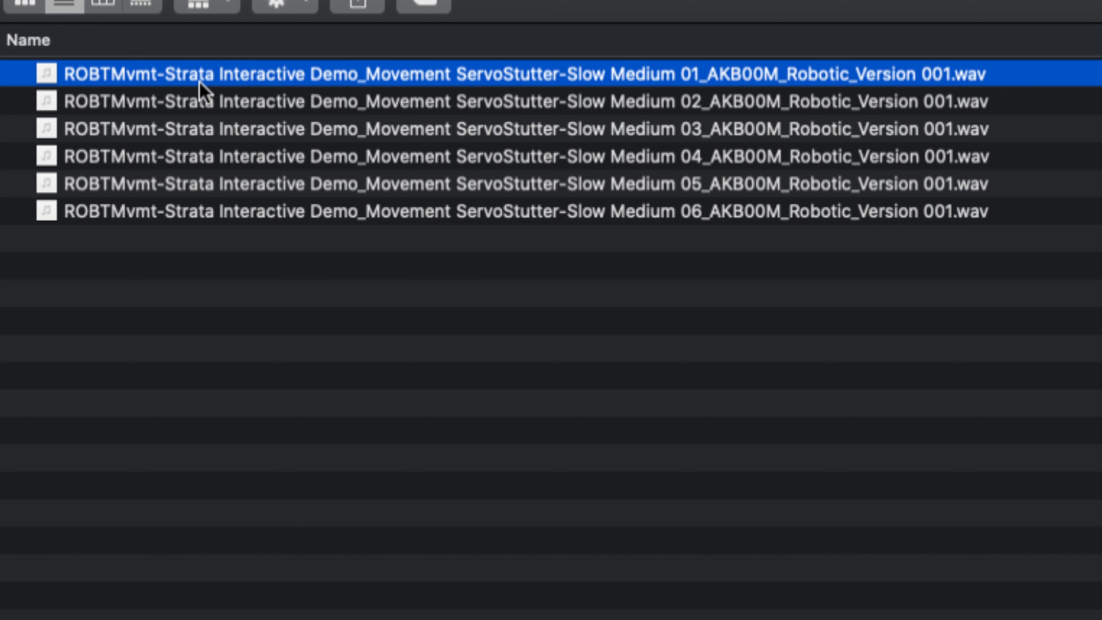
Look through the rendered Slow Medium 01 to 06 WAV files in Finder and examine how their names are built
click(213, 101)
click(226, 129)
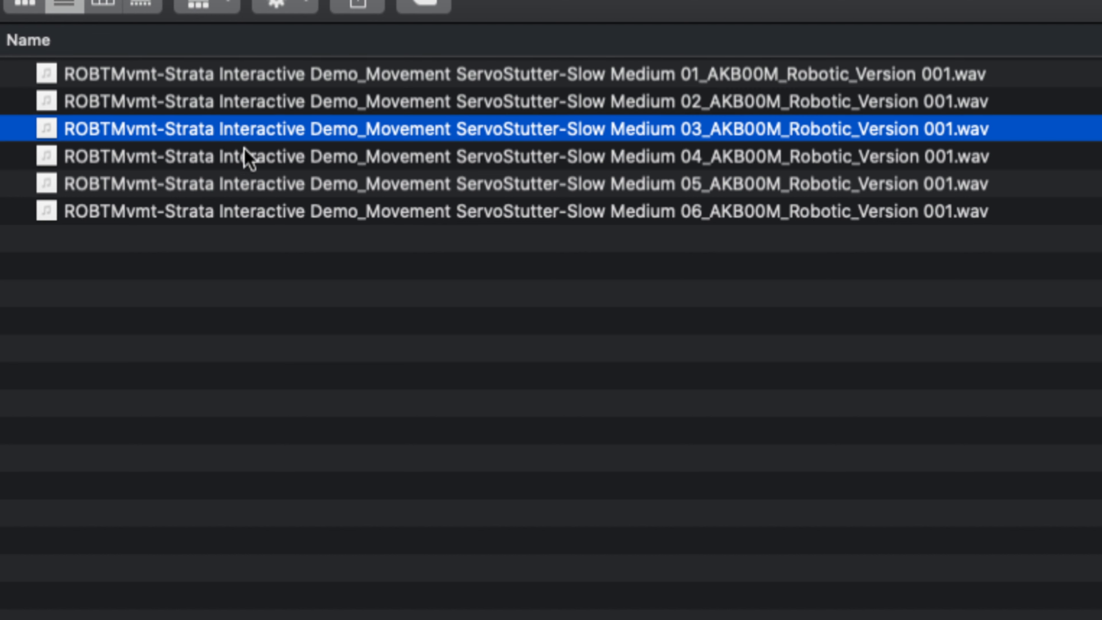
click(278, 74)
click(323, 185)
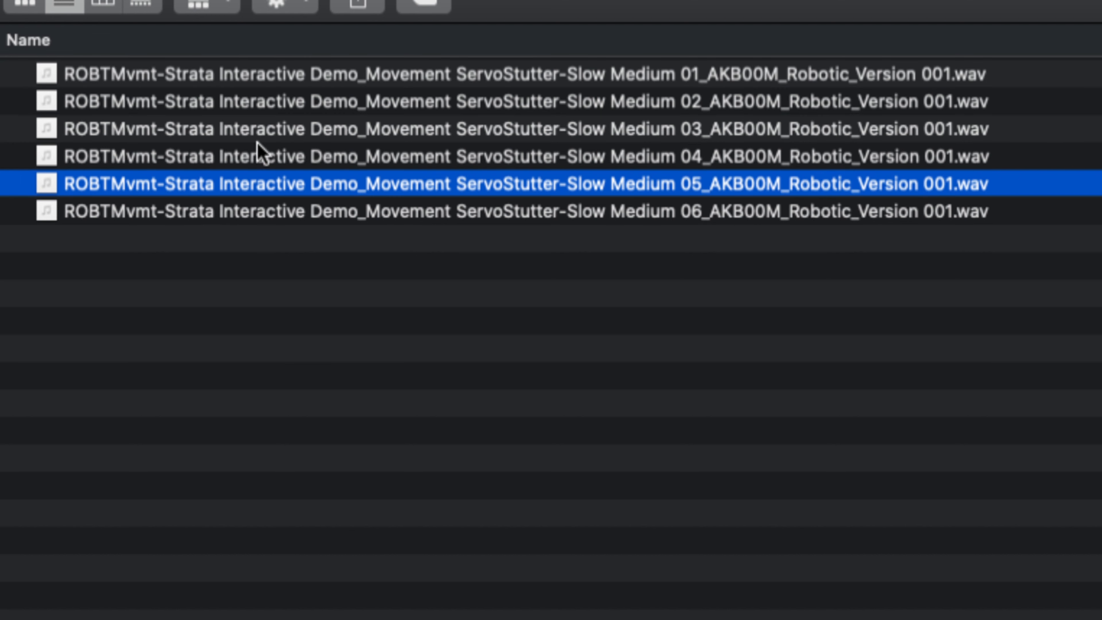
click(199, 130)
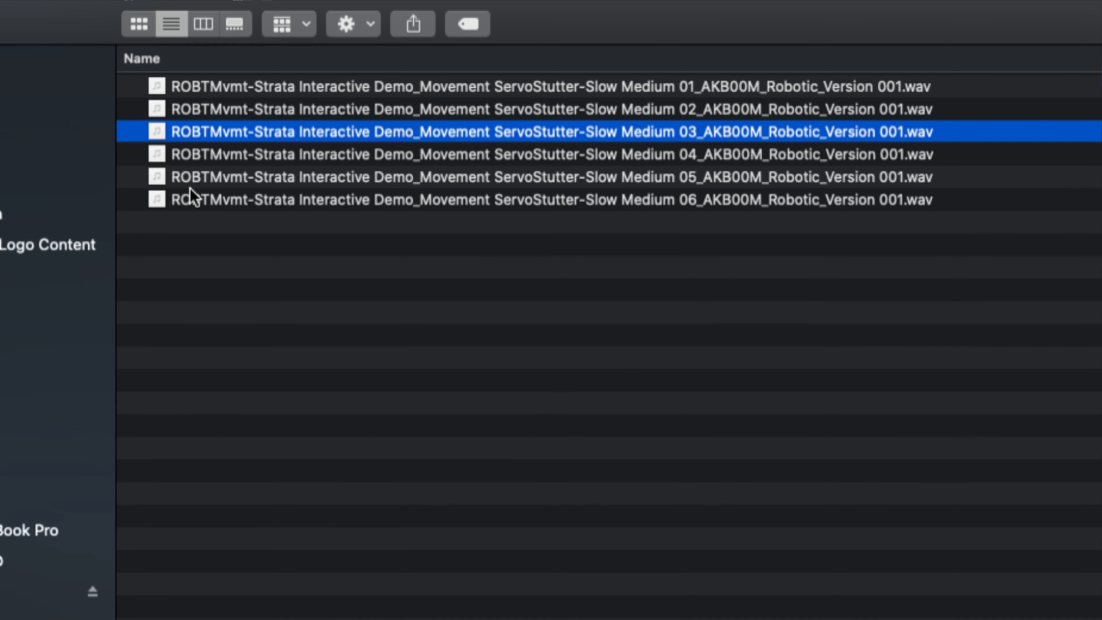
click(212, 158)
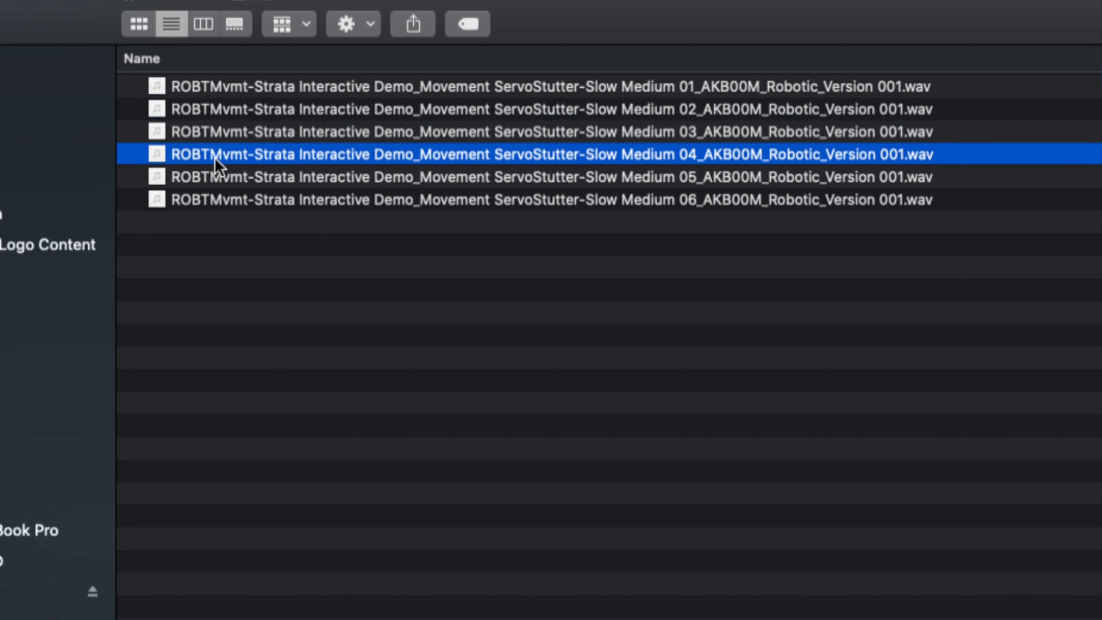
click(221, 126)
click(225, 114)
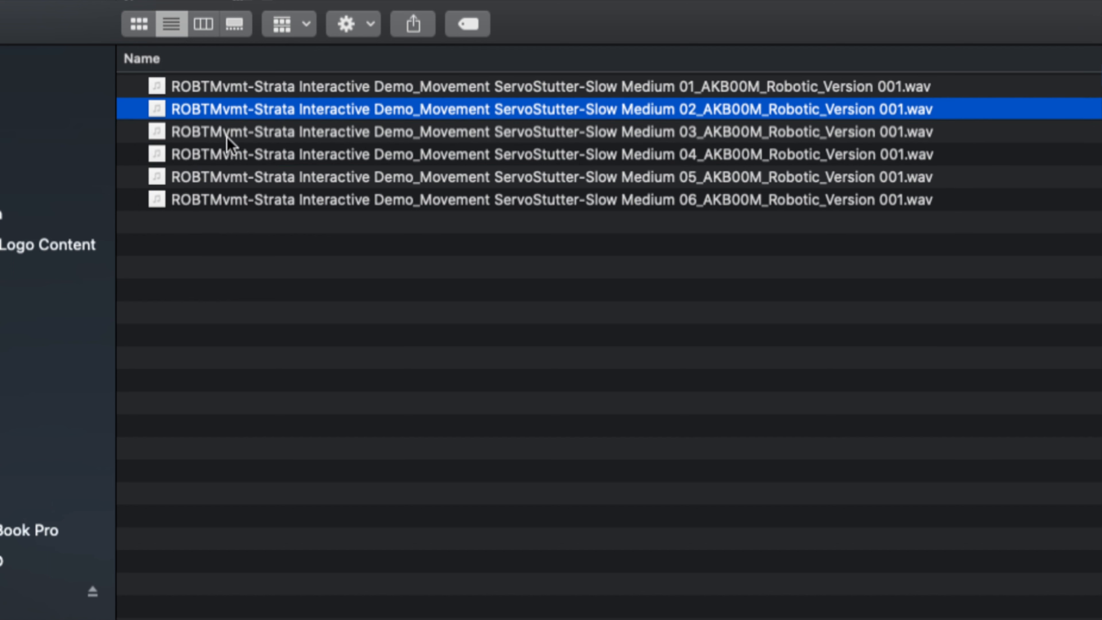
click(203, 94)
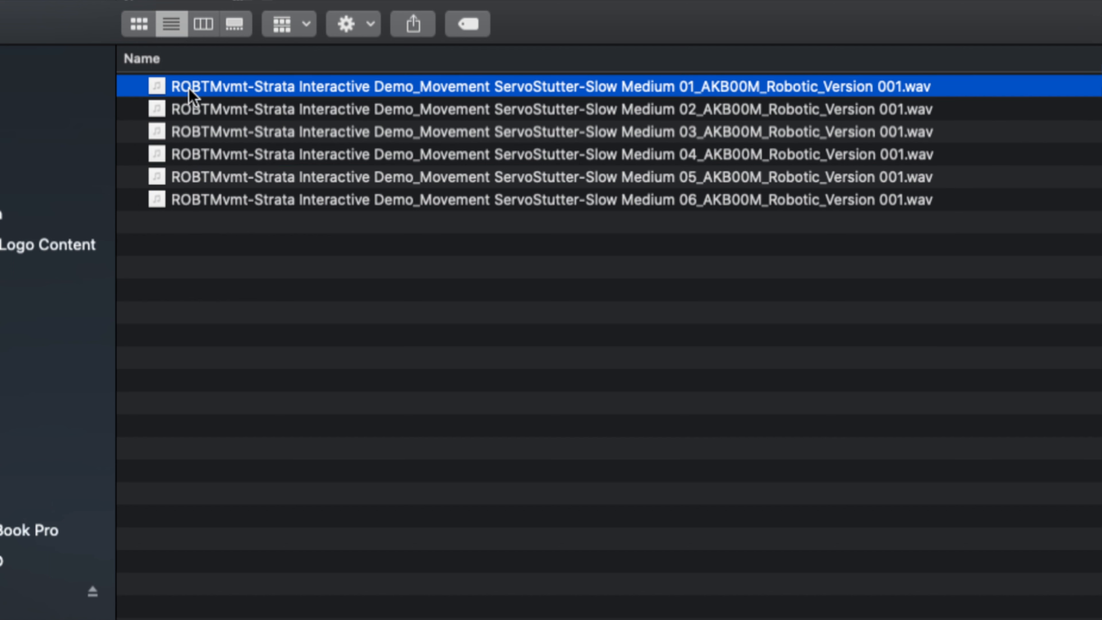